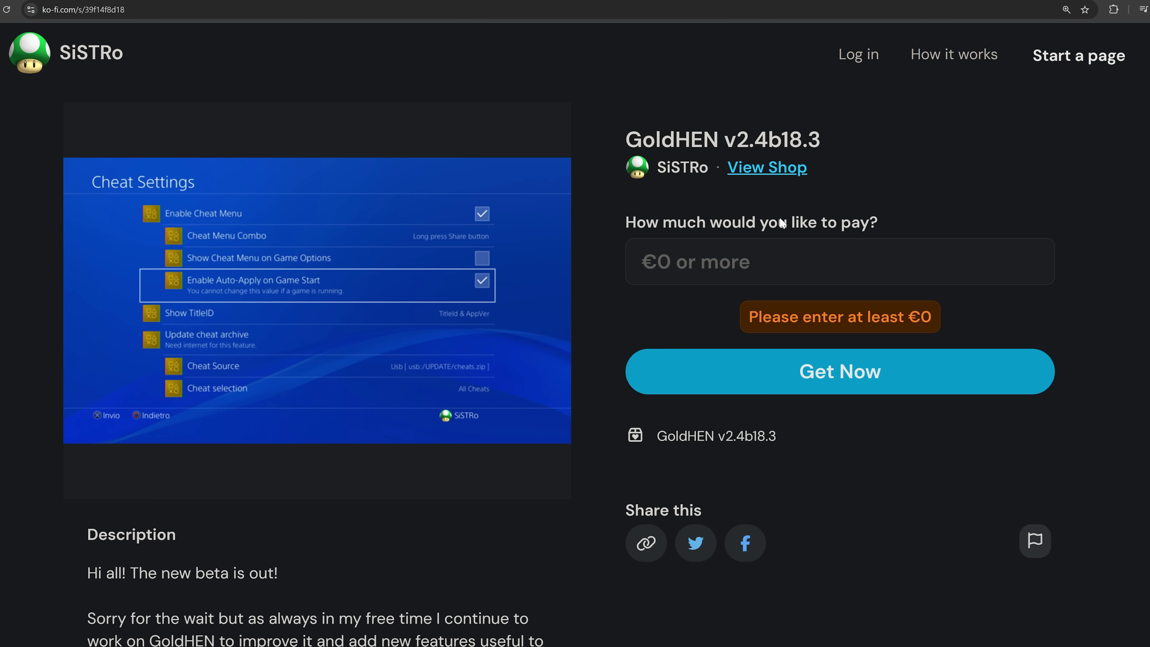
Step: Check Enable Auto-Apply on Game Start in GoldHEN's Cheat Settings
scroll(317, 362, down, 5)
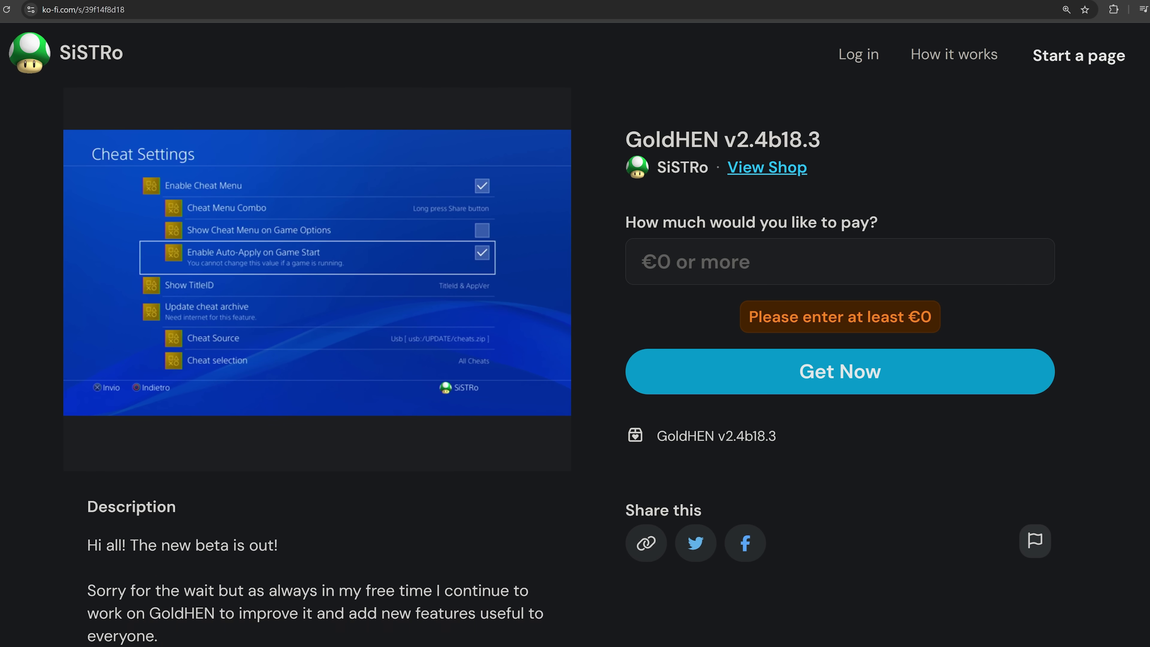
scroll(317, 362, down, 5)
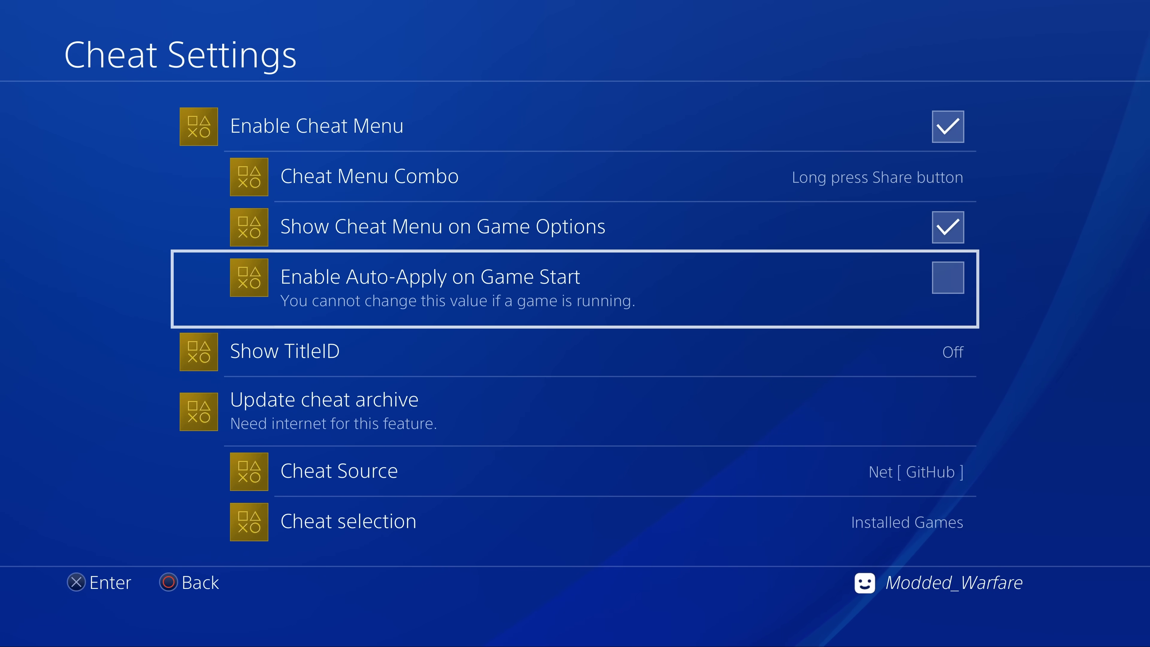
key(Return)
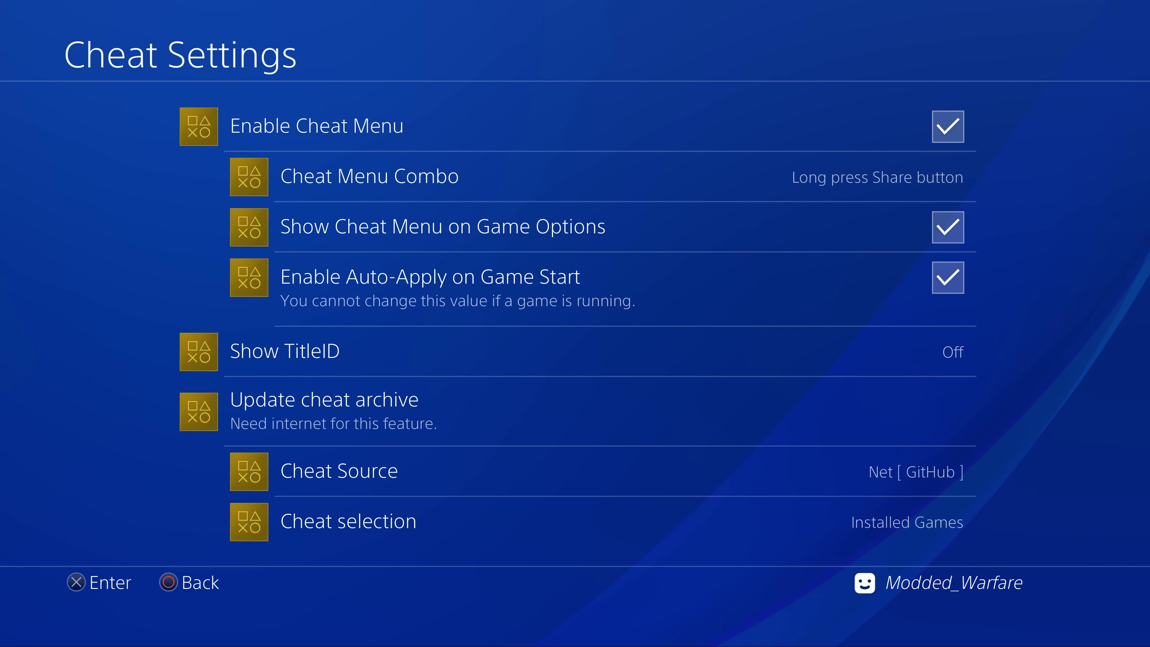
key(Up)
key(Up)
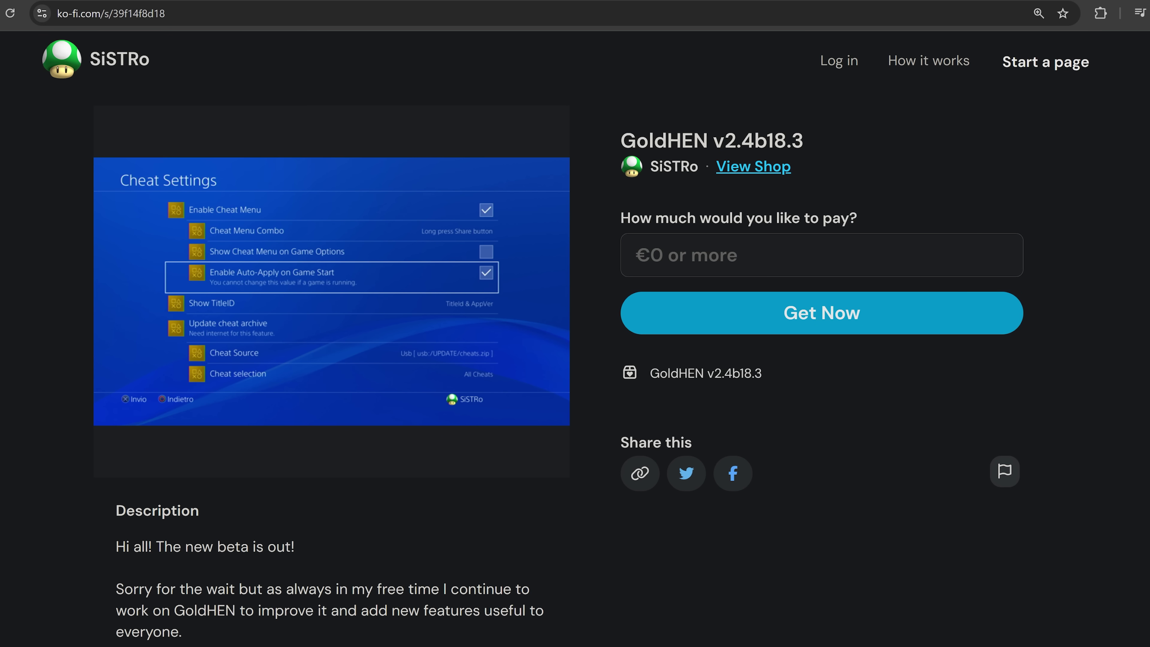
Step: Take GoldHEN v2.4b18.3 for €0 through Ko-fi checkout and open GoldHEN_v2.4b18.3.7z in 7-Zip
text(0)
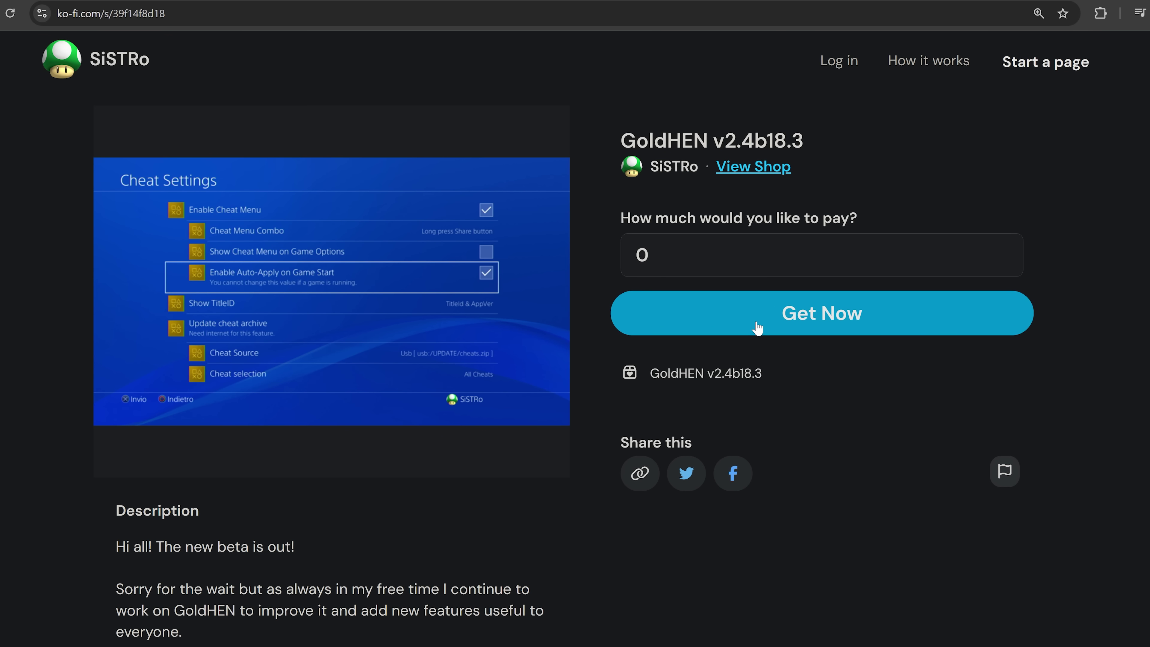
click(756, 327)
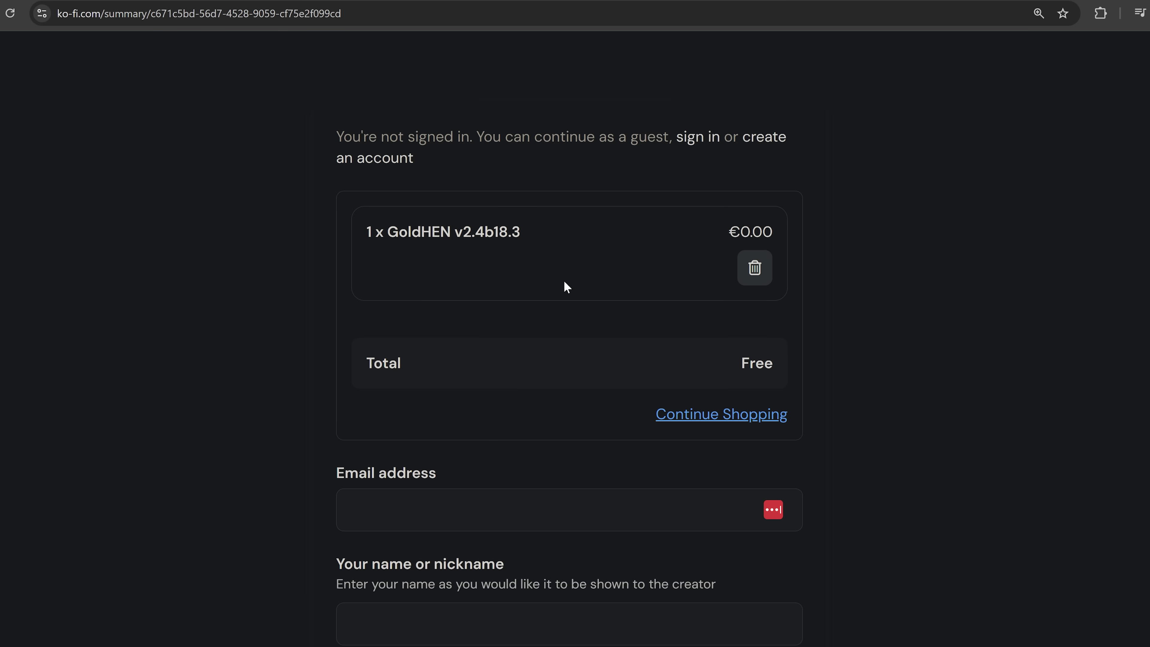
scroll(567, 286, down, 3)
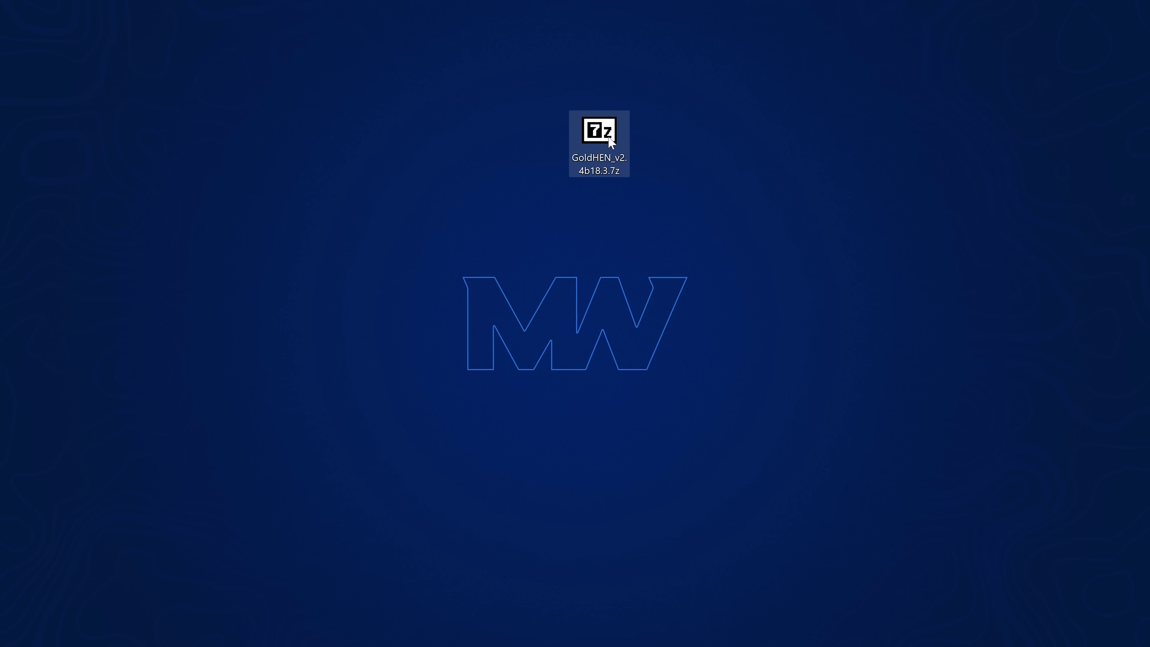
double_click(610, 142)
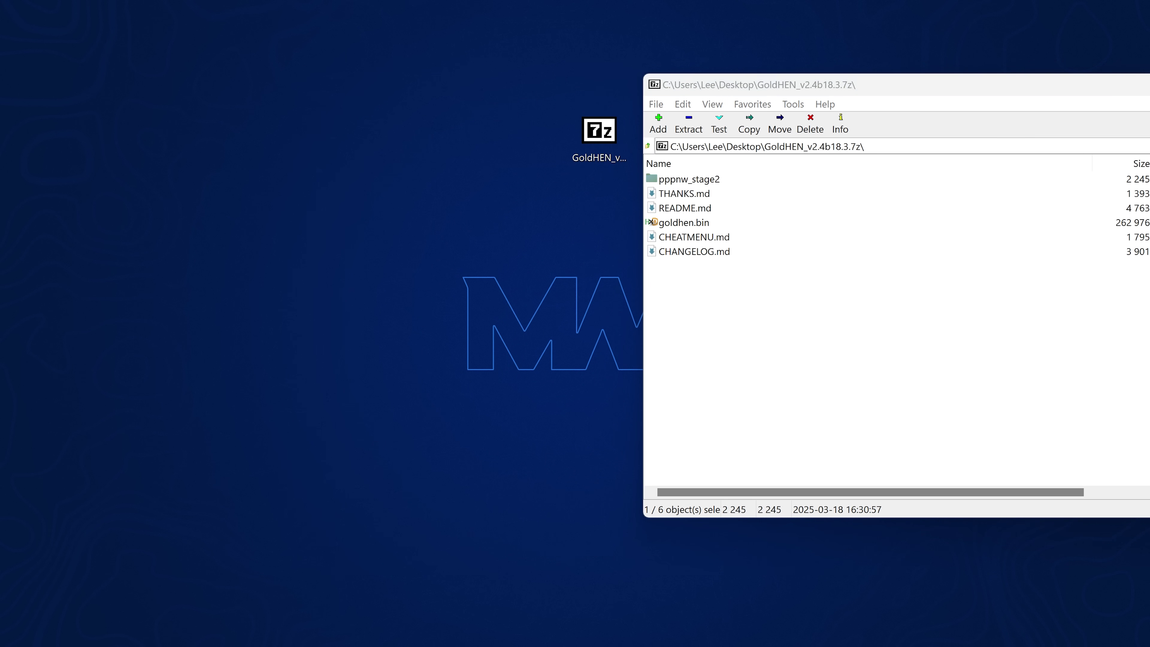
Step: Copy goldhen.bin (256 KB) from the GoldHEN archive to the root of USB (E:)
drag(460, 154, 455, 59)
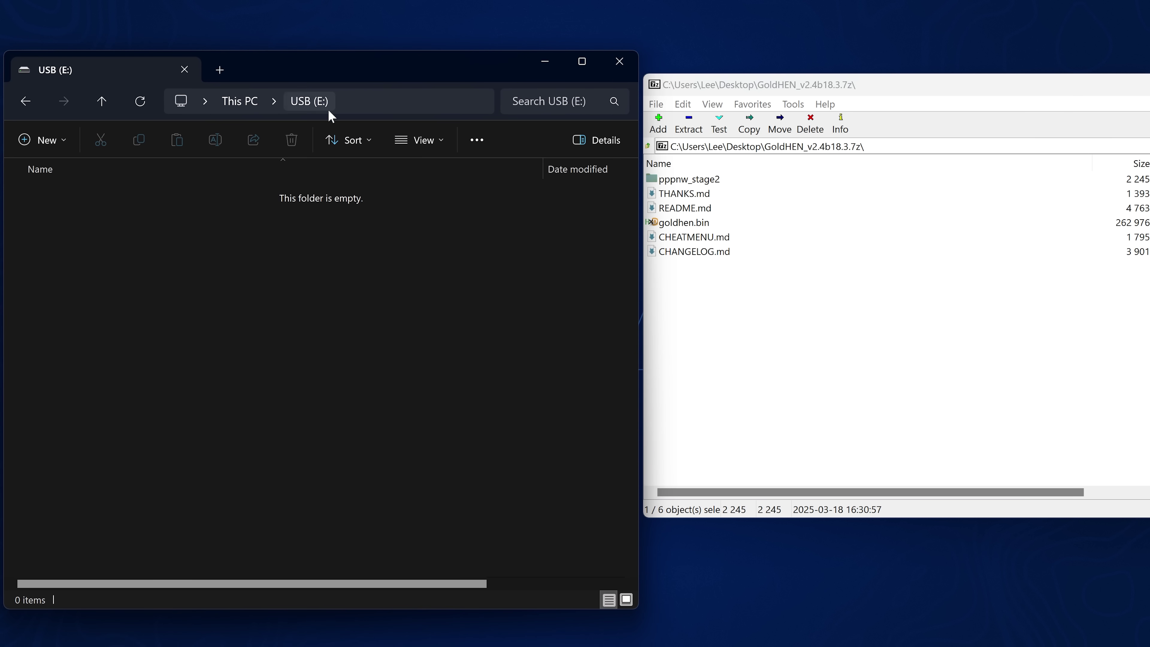
mouse_move(682, 223)
mouse_down()
mouse_move(617, 239)
mouse_move(351, 250)
mouse_up()
drag(967, 79, 869, 98)
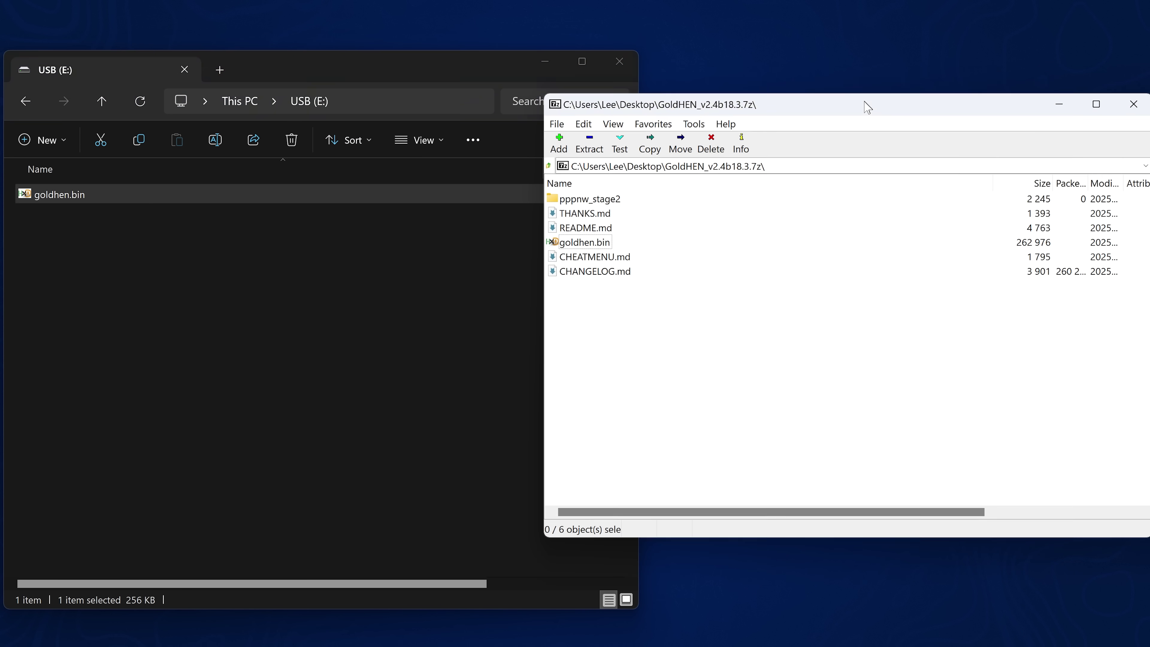
click(1132, 104)
mouse_move(342, 61)
mouse_down()
mouse_move(465, 78)
mouse_move(637, 59)
mouse_up()
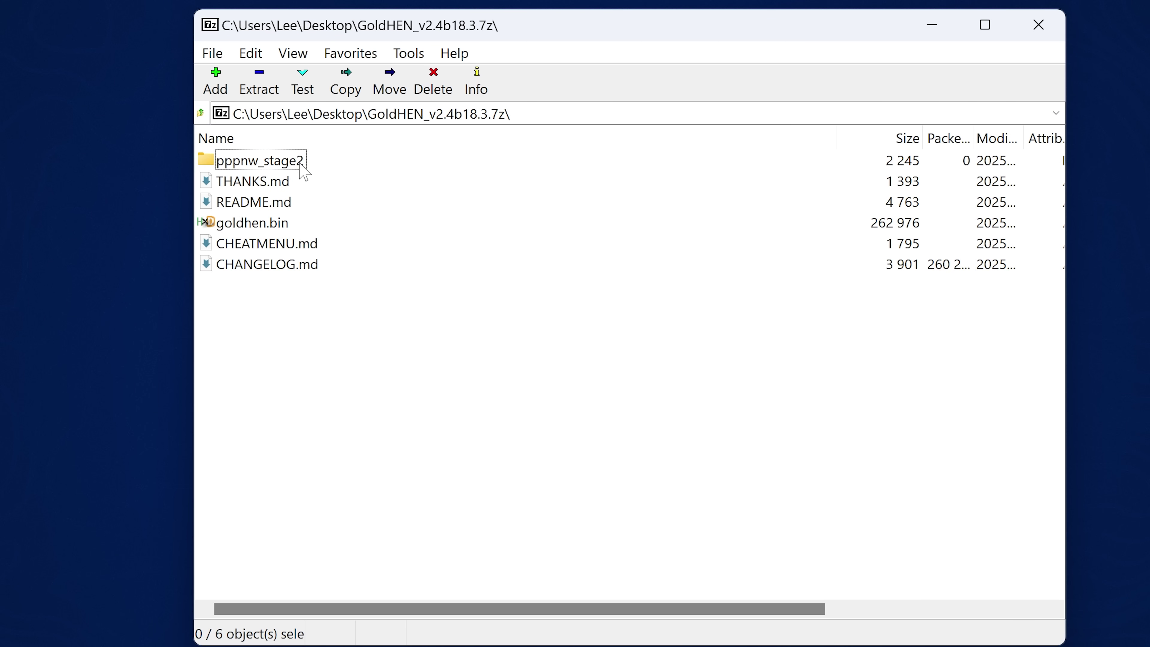
click(299, 162)
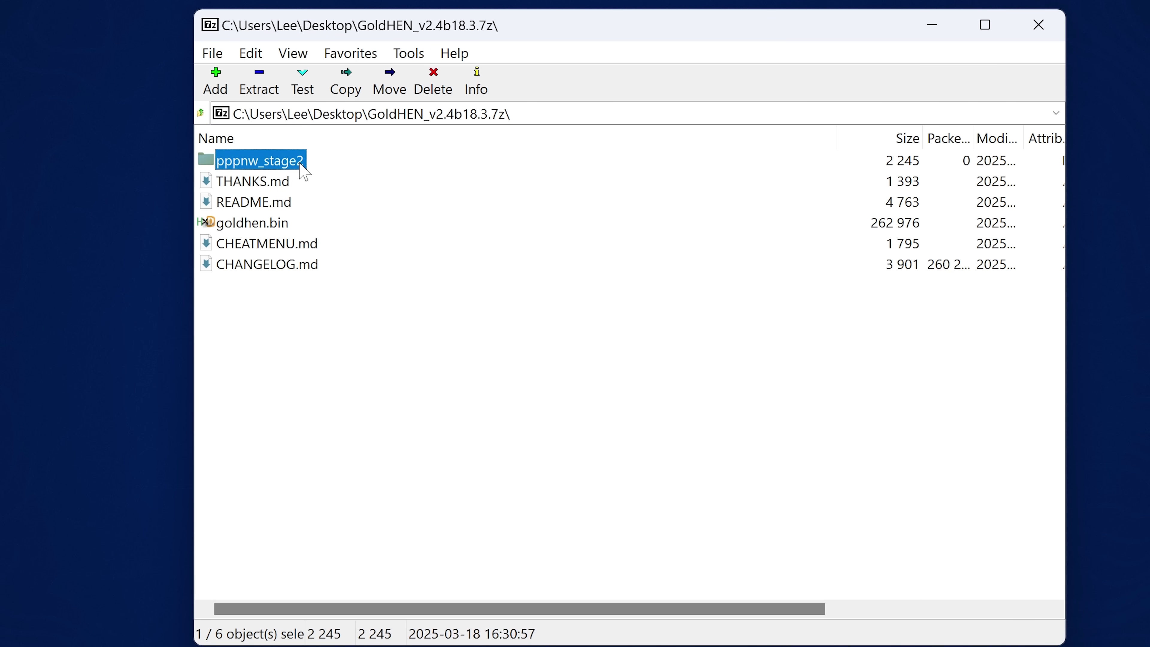
double_click(270, 171)
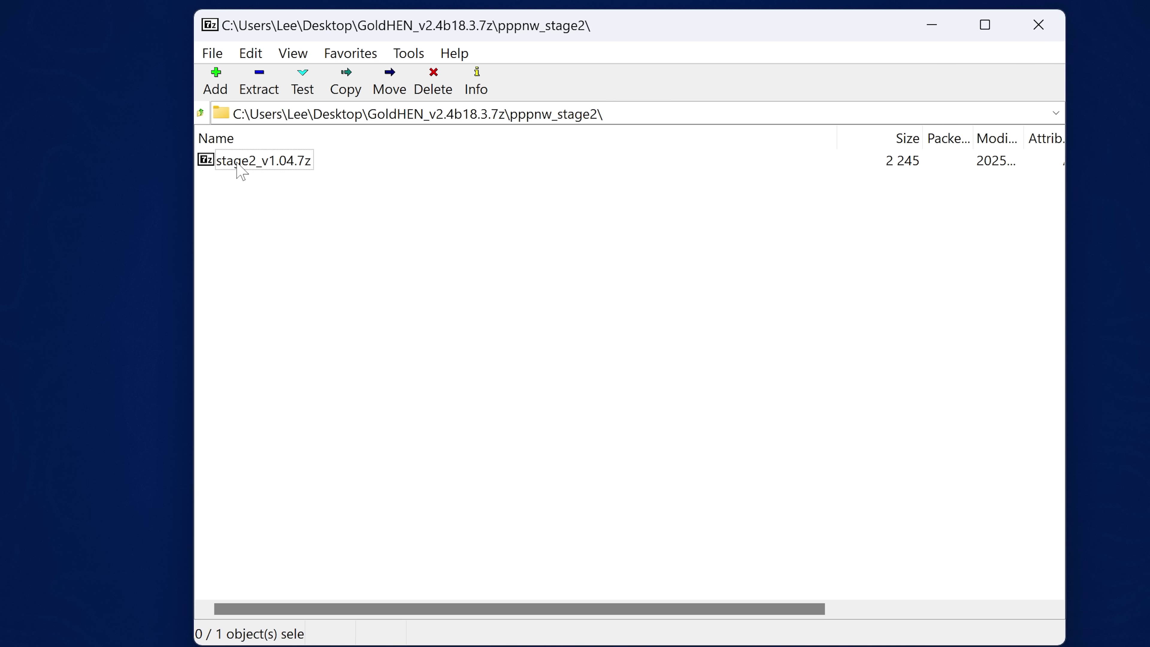
click(270, 171)
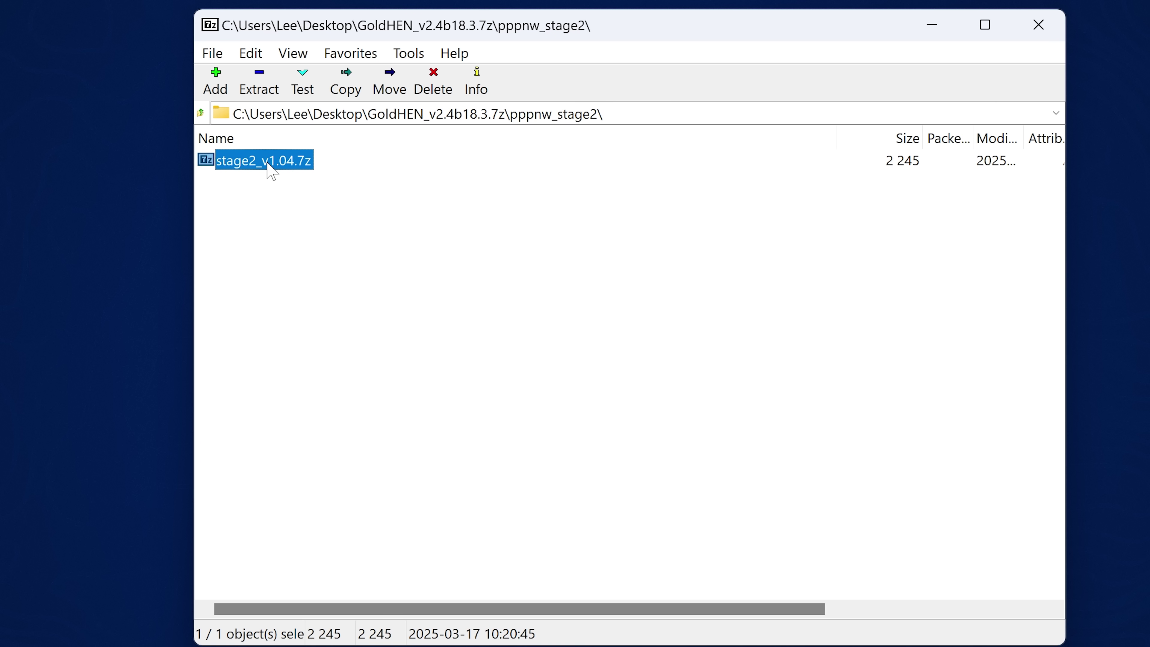
double_click(270, 171)
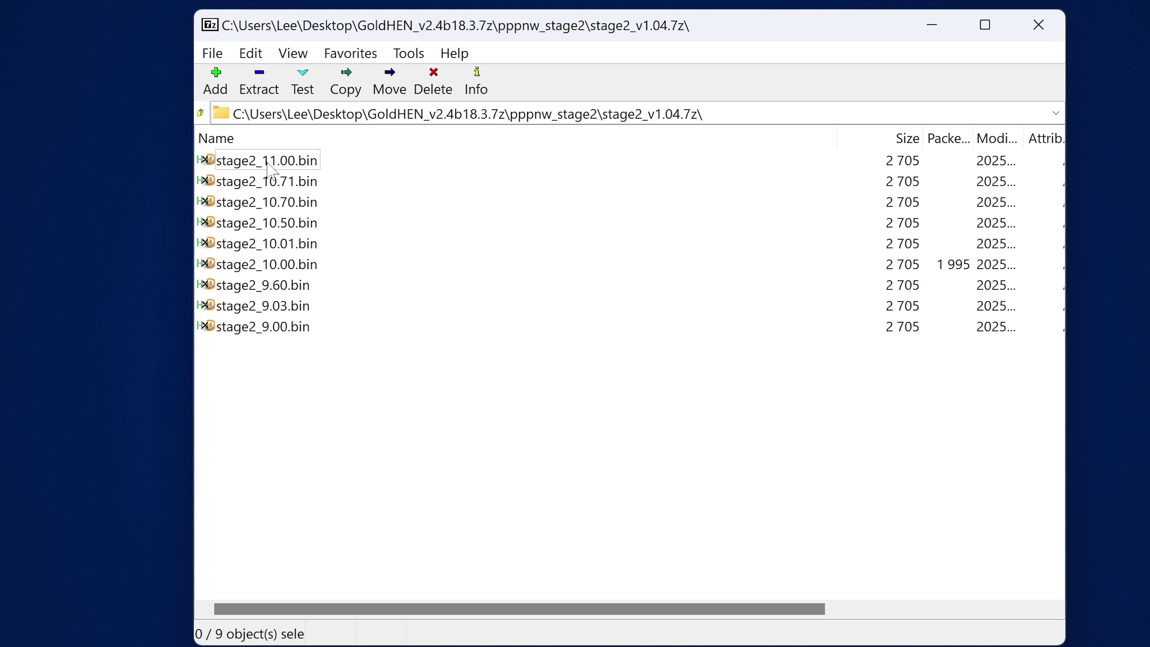
click(215, 312)
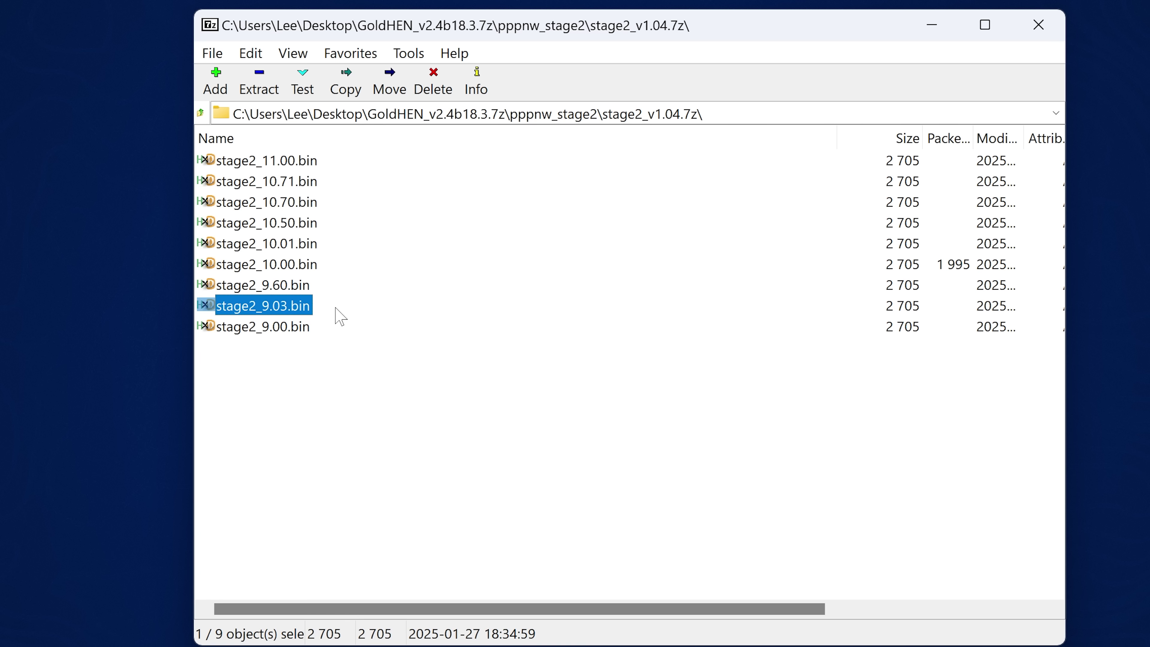
click(202, 113)
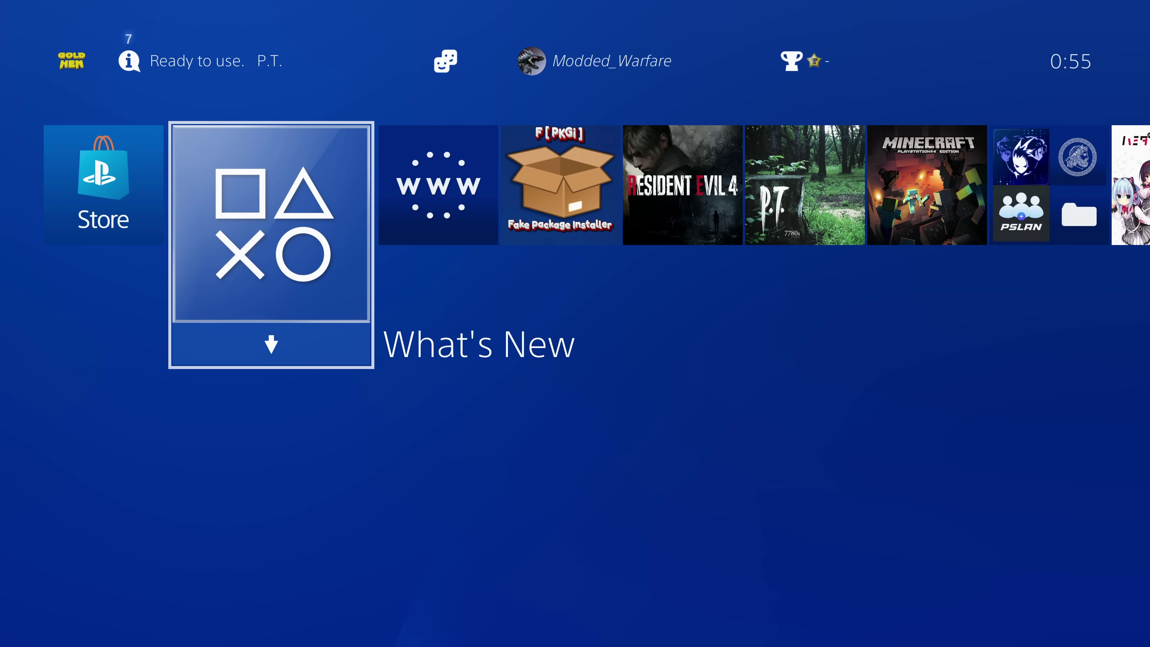
Step: Launch the Internet Browser, load the App-Dumper page, and clear website data
key(Right)
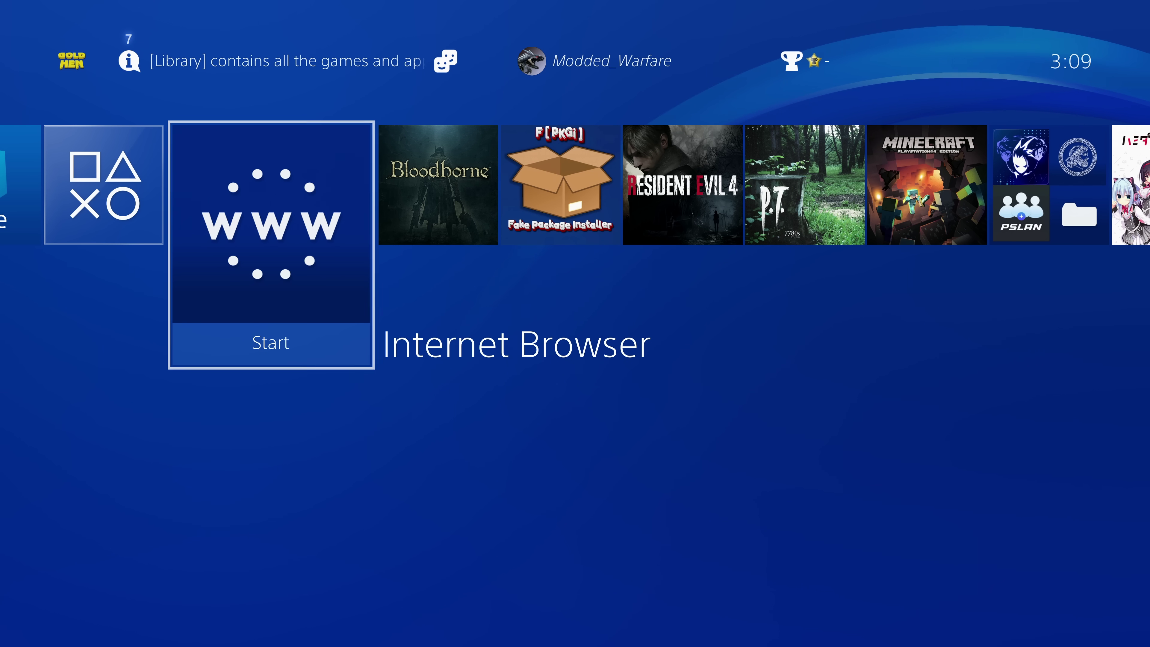
key(Return)
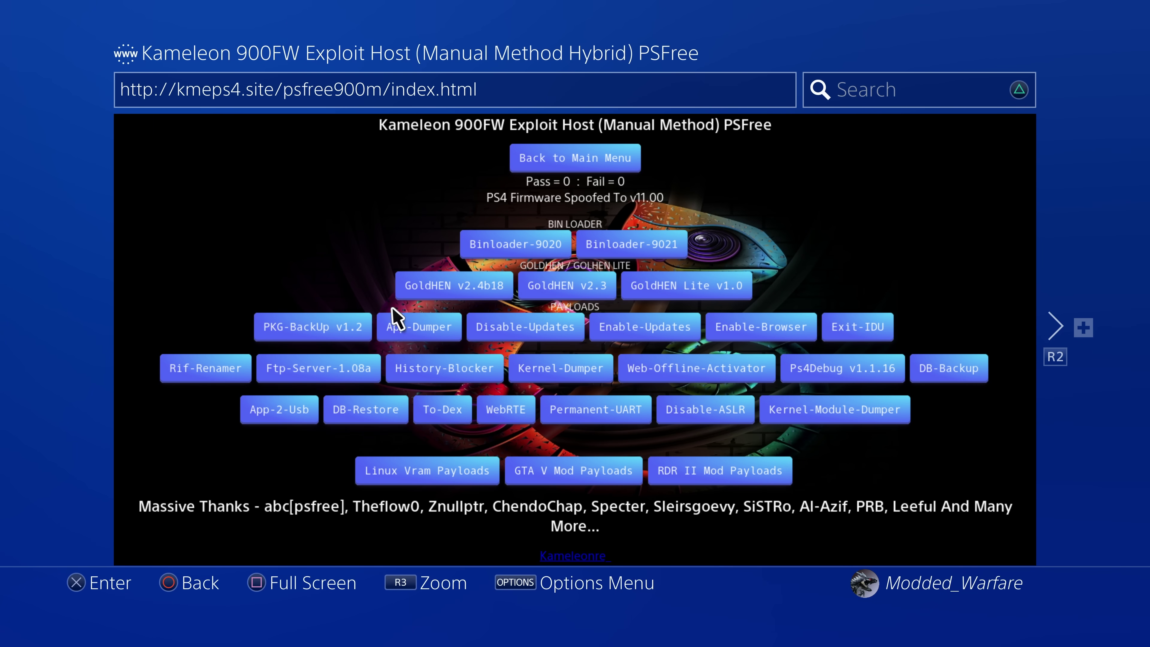
click(382, 326)
key(Menu)
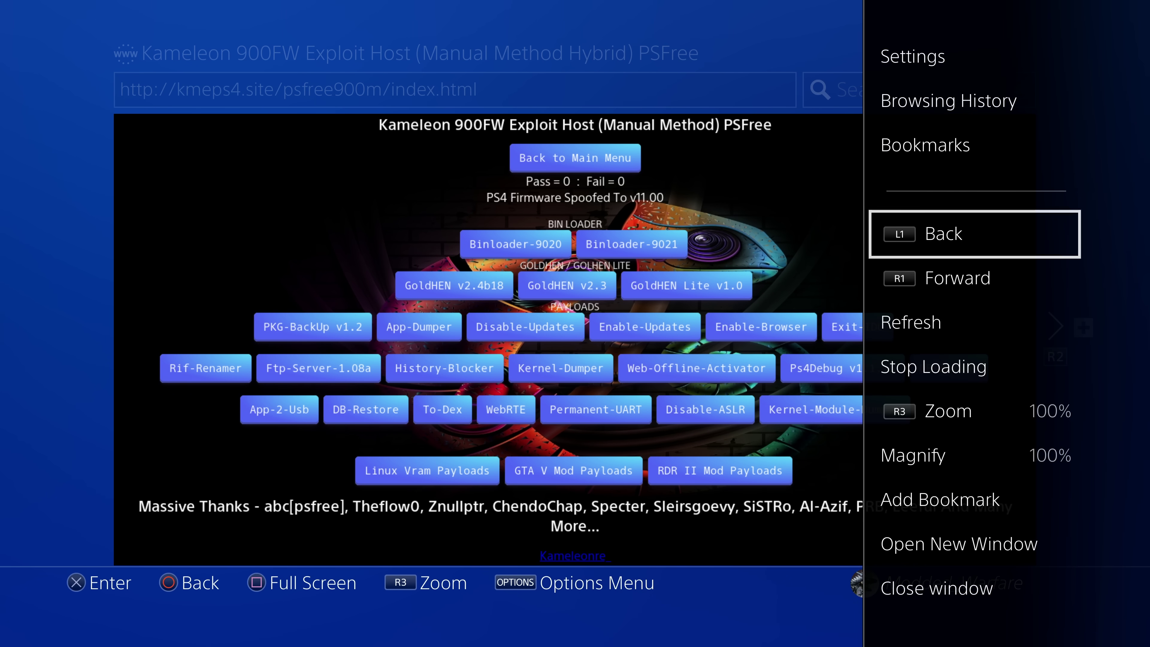
key(Up)
key(Up)
key(Up)
key(Return)
key(Down)
key(Down)
key(Down)
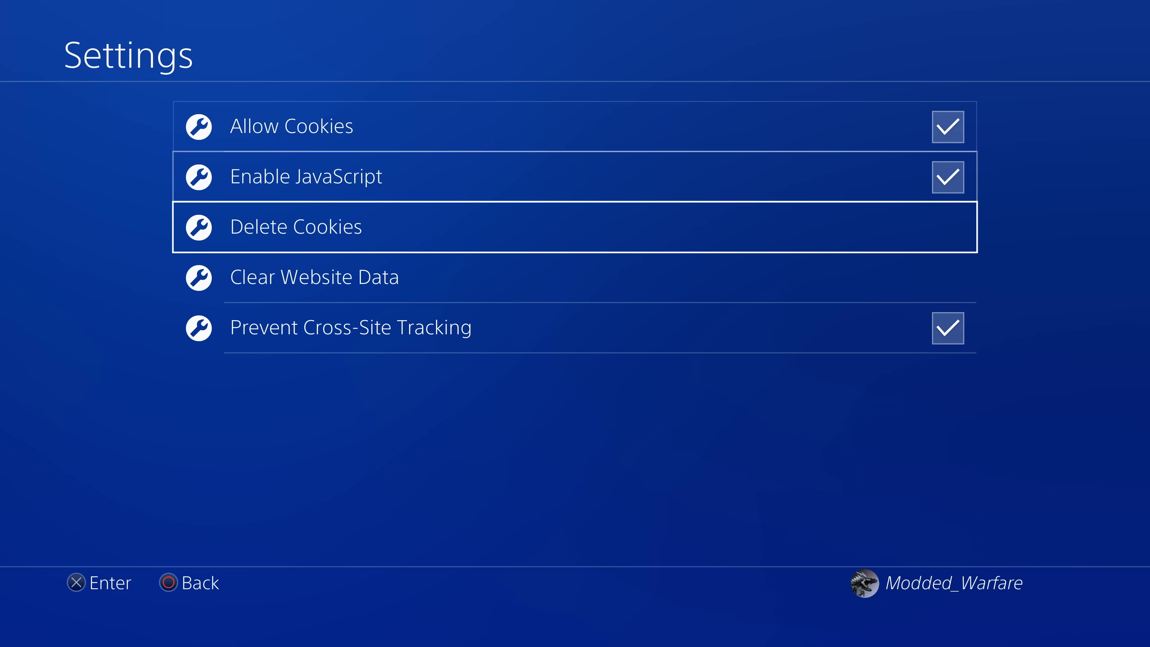
key(Return)
key(Return)
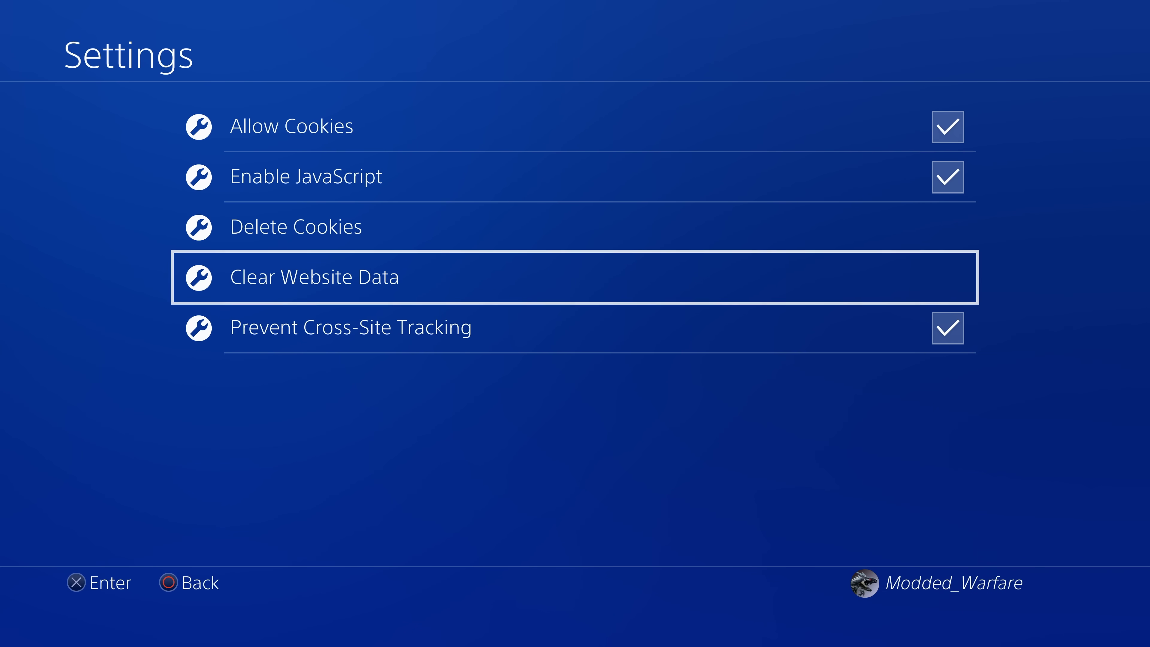
key(Escape)
Step: Run PSFree 900 Manual Hybrid from kmeps4.site in a new window, then return home
key(Menu)
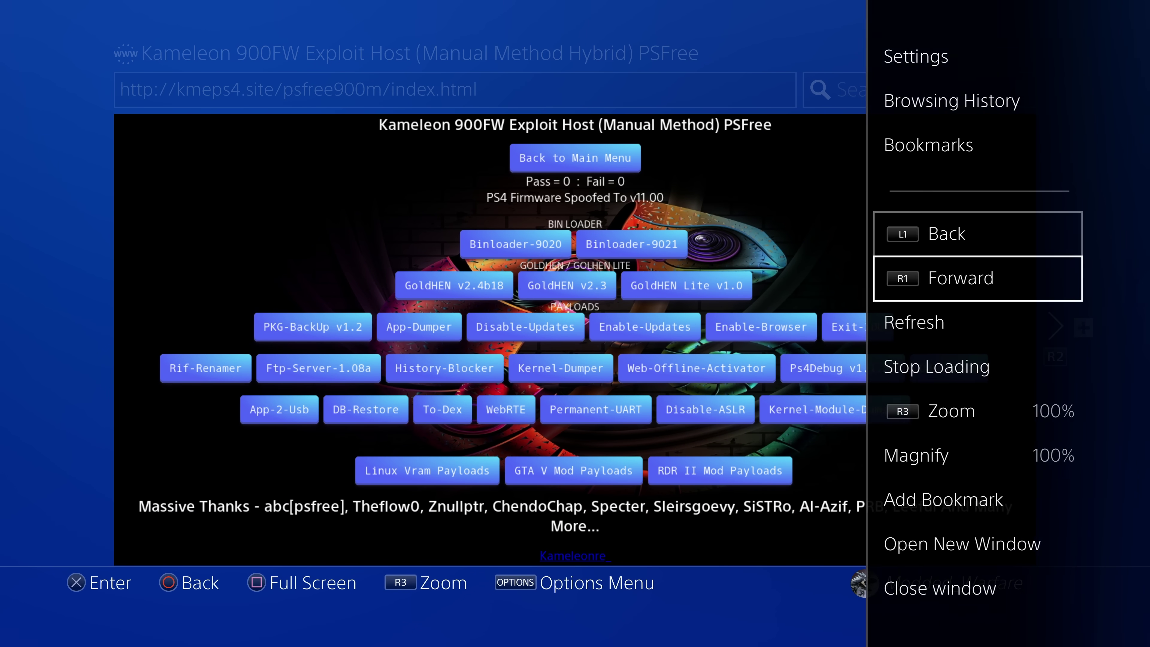
key(Down)
key(Down)
key(Down)
key(Return)
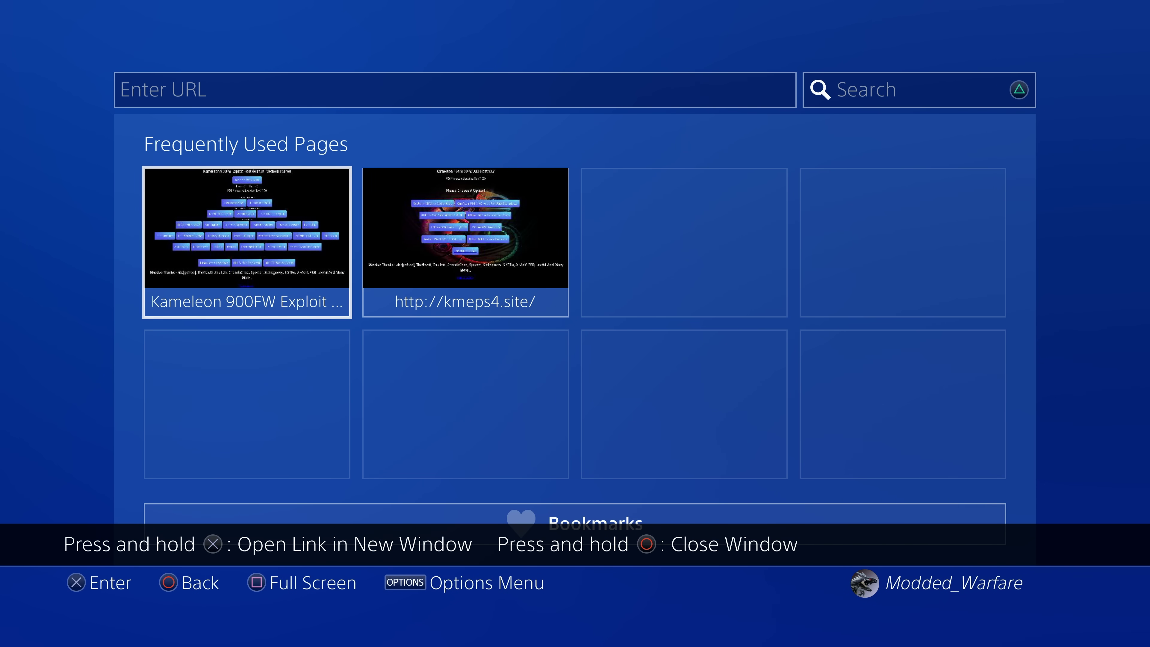
key(Up)
key(Down)
key(Right)
key(Return)
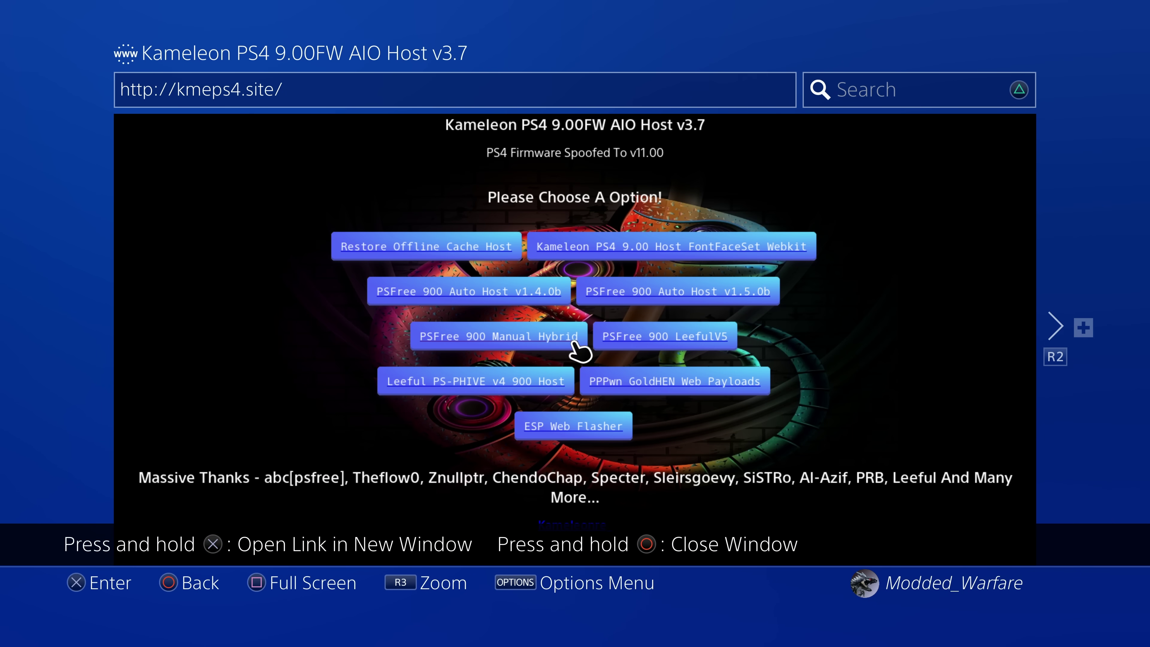
click(457, 336)
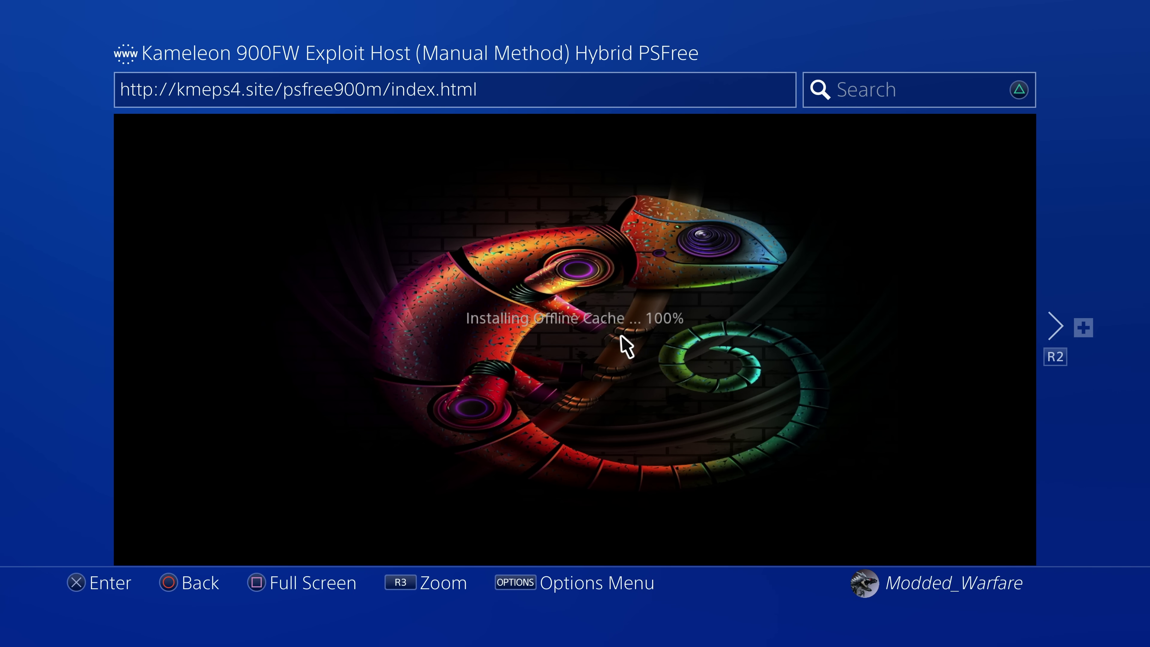
key(super)
key(Left)
Step: Enable Auto-Apply on Game Start in GoldHEN's Cheat Settings
key(Left)
key(Left)
key(Left)
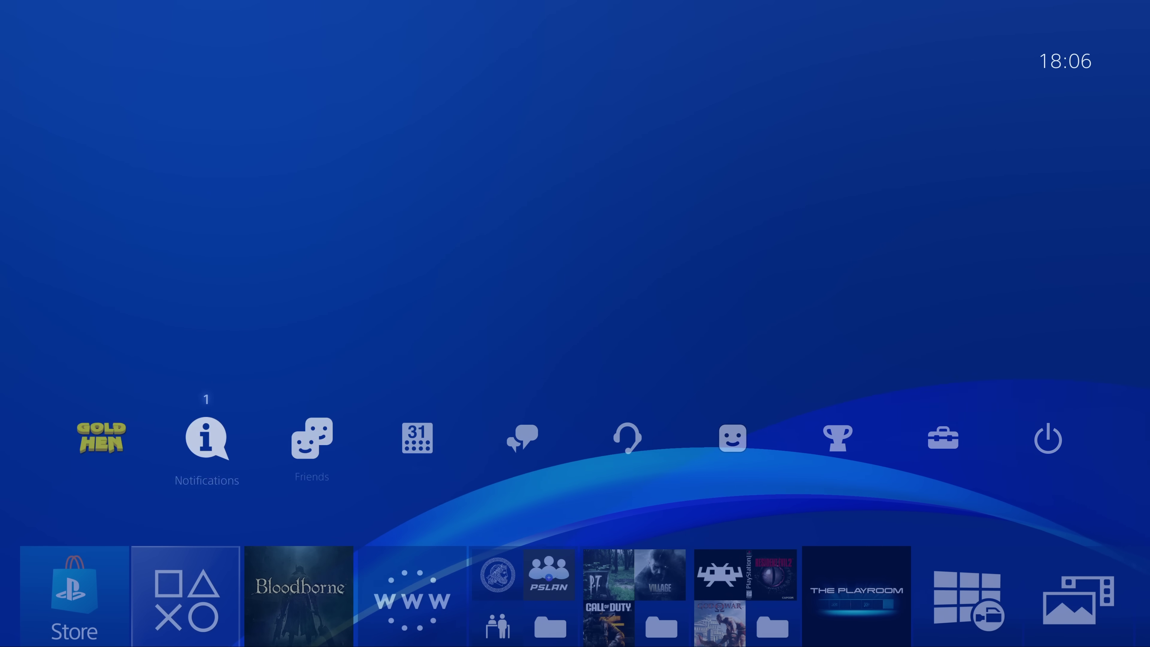
key(Left)
key(Return)
key(Down)
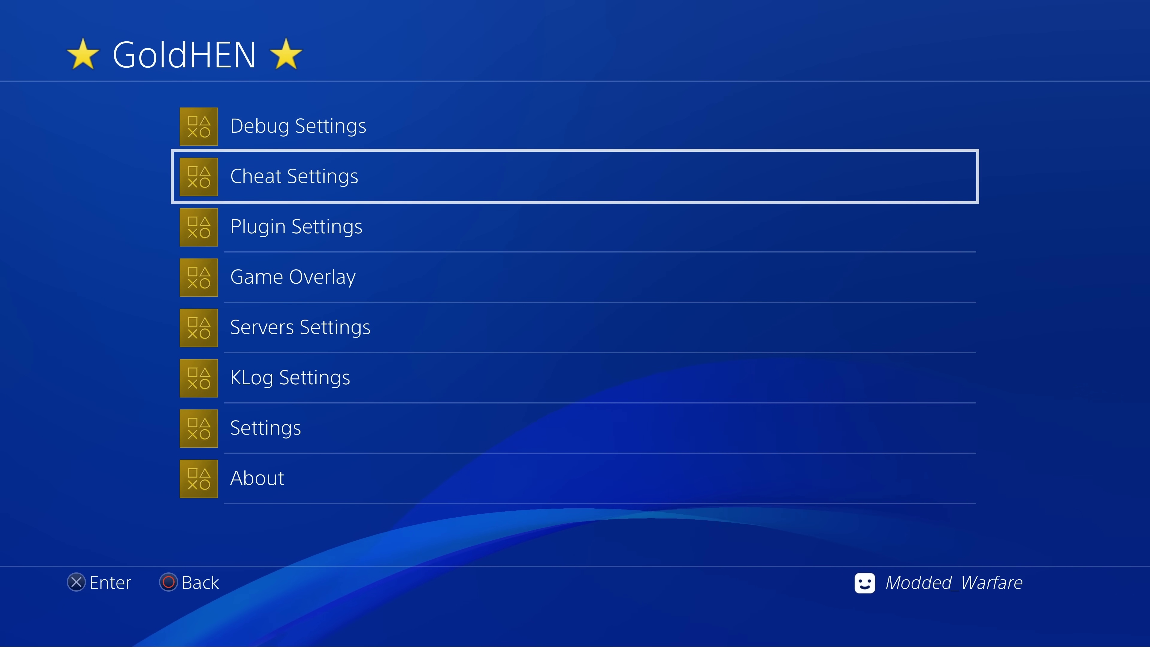
key(Return)
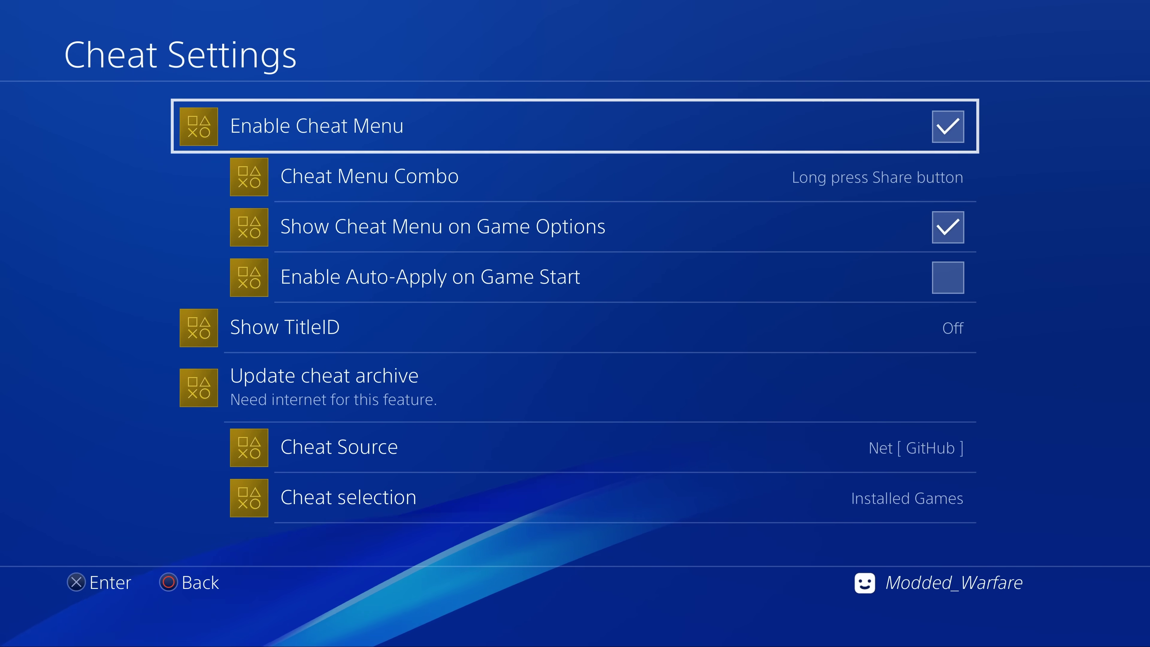
key(Down)
key(Down)
key(Down)
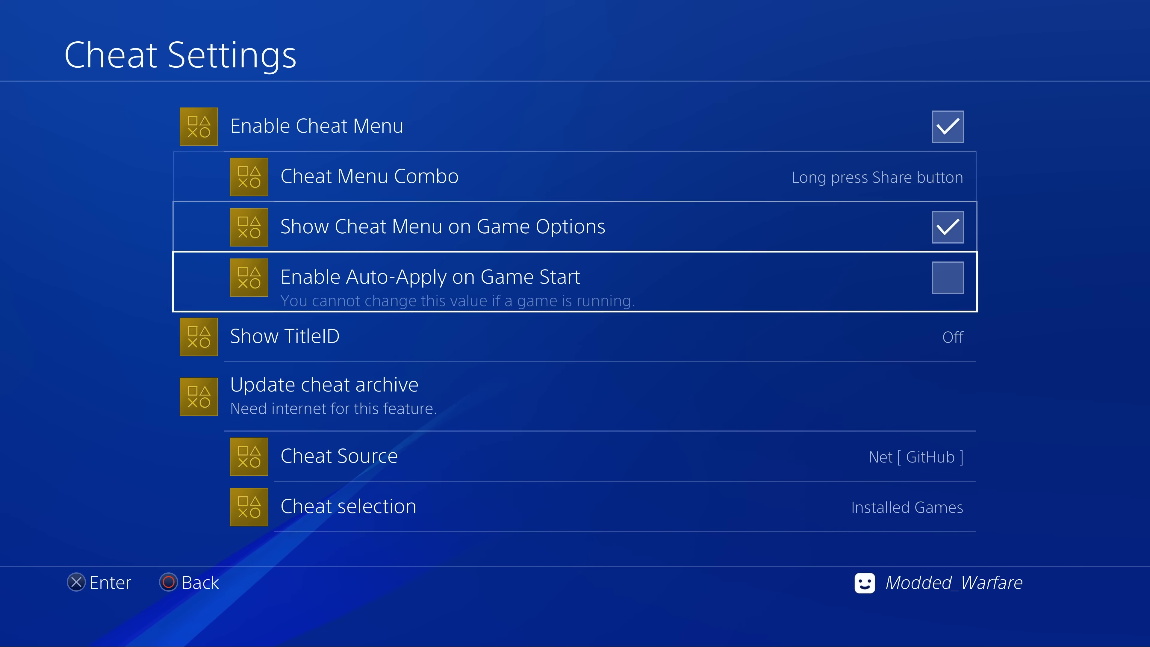
key(Up)
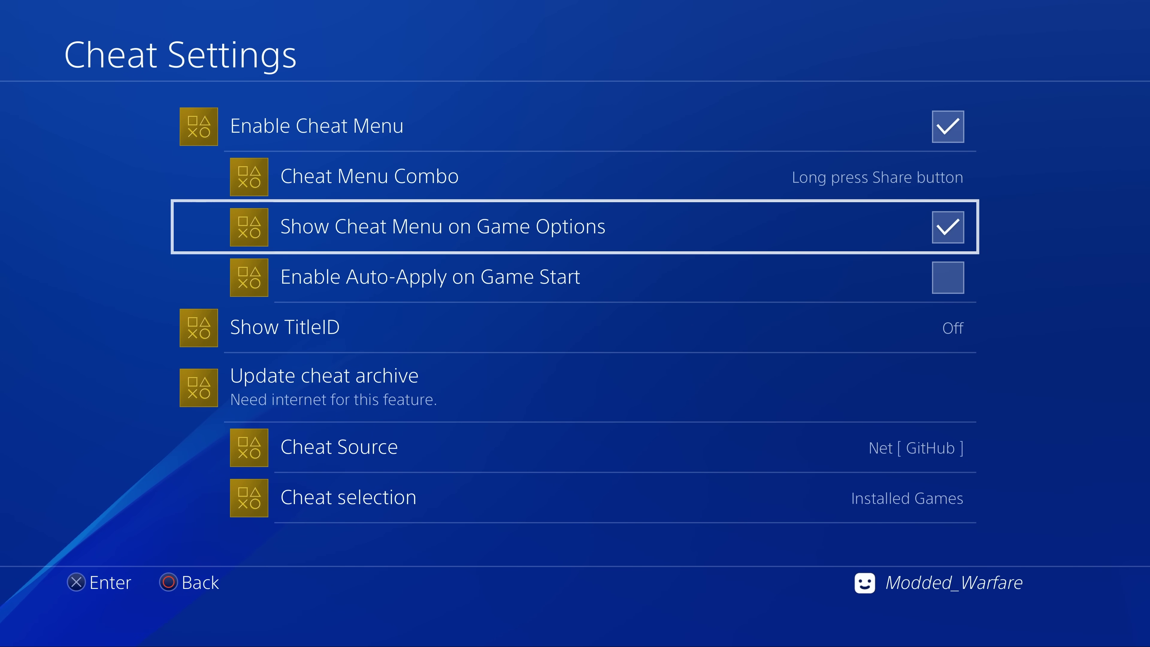
key(Down)
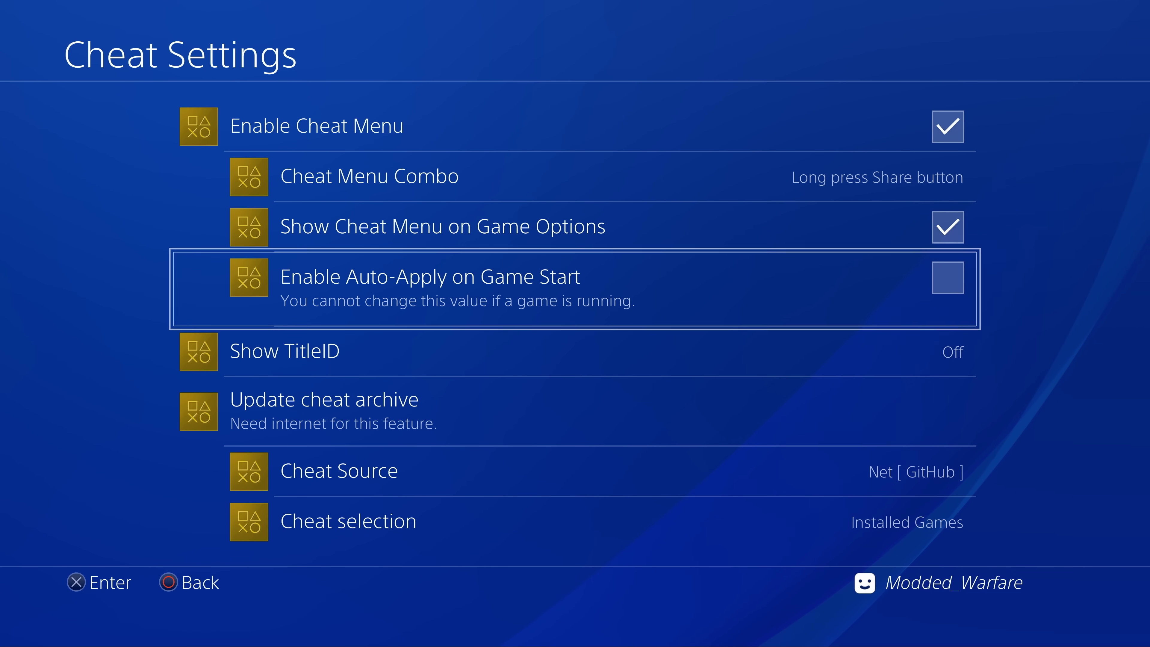
key(Return)
key(Return)
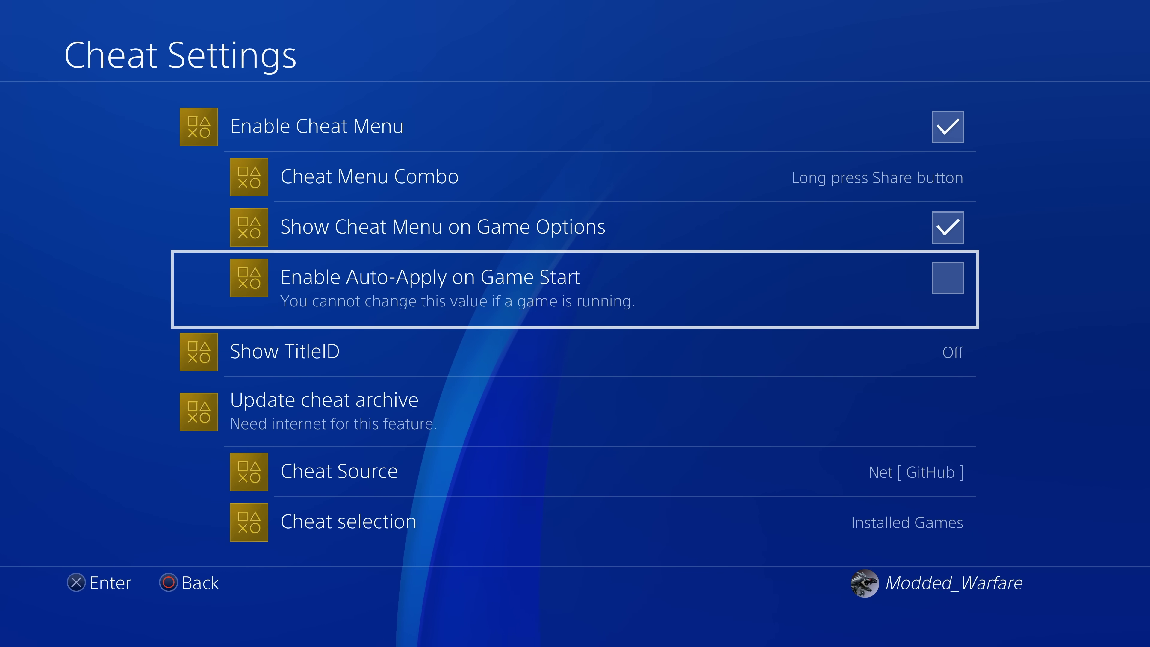
key(Return)
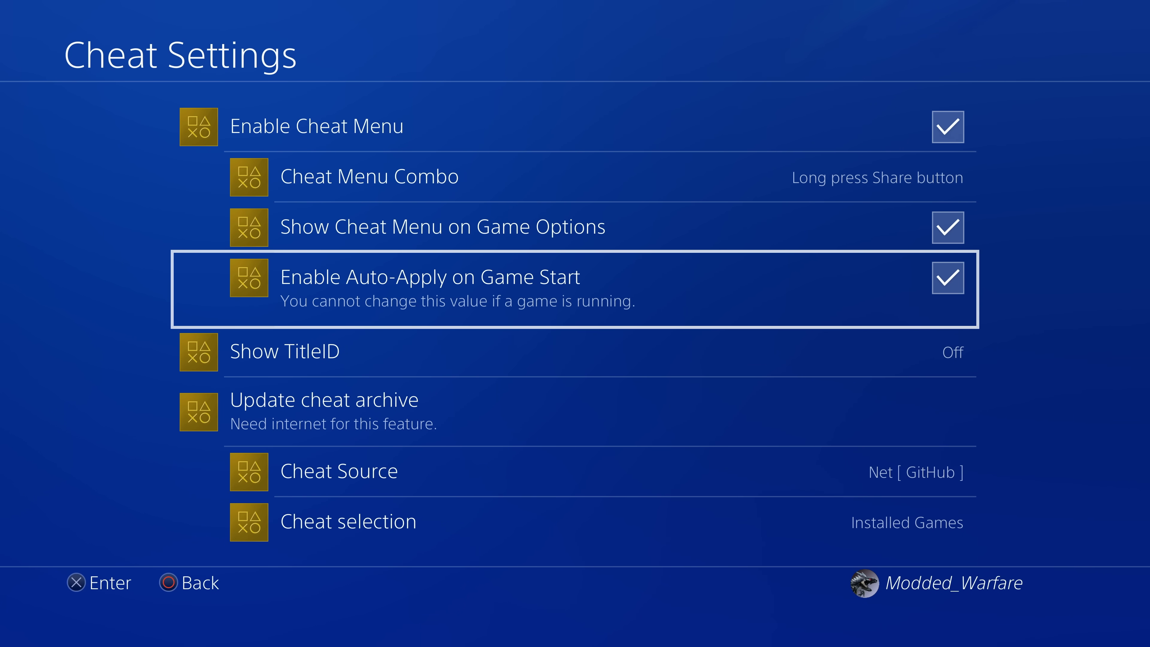
Step: Keep Net [GitHub] as source, select All Cheats, and update the cheat archive
key(Down)
key(Down)
key(Down)
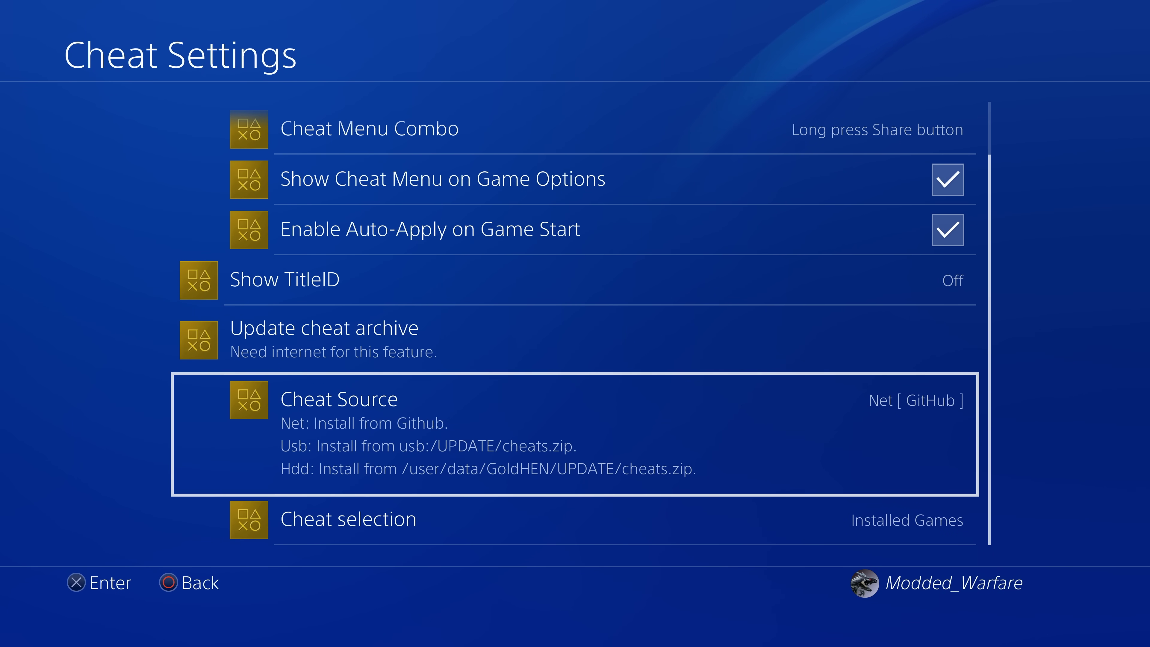
key(Return)
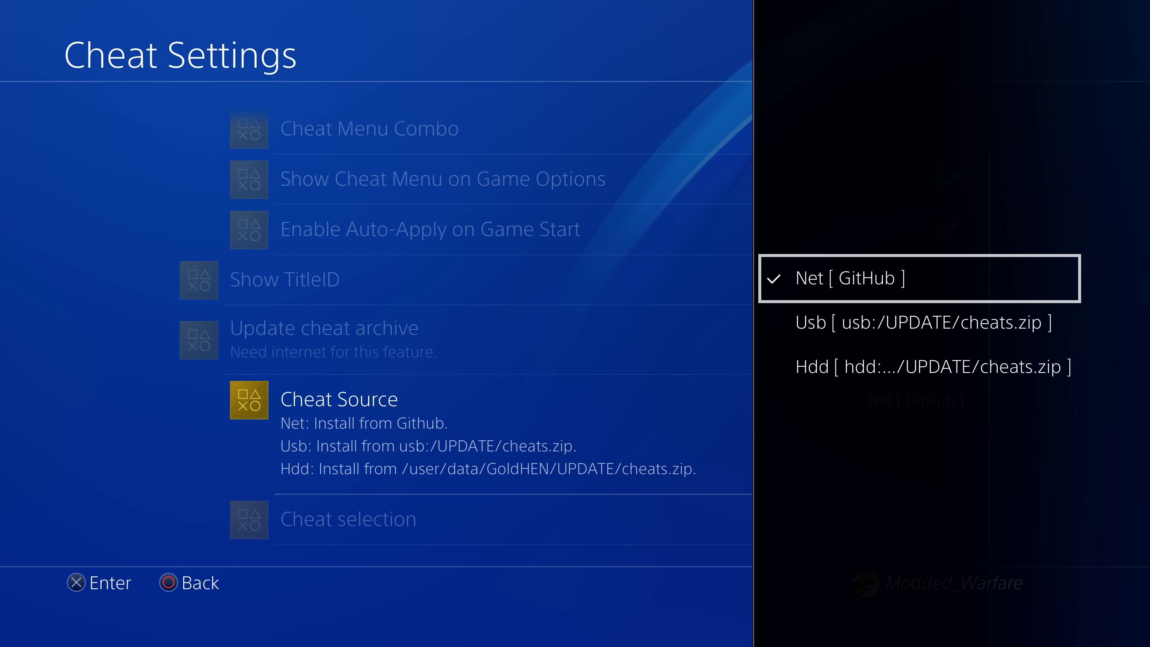
key(Down)
key(Up)
key(Return)
key(Down)
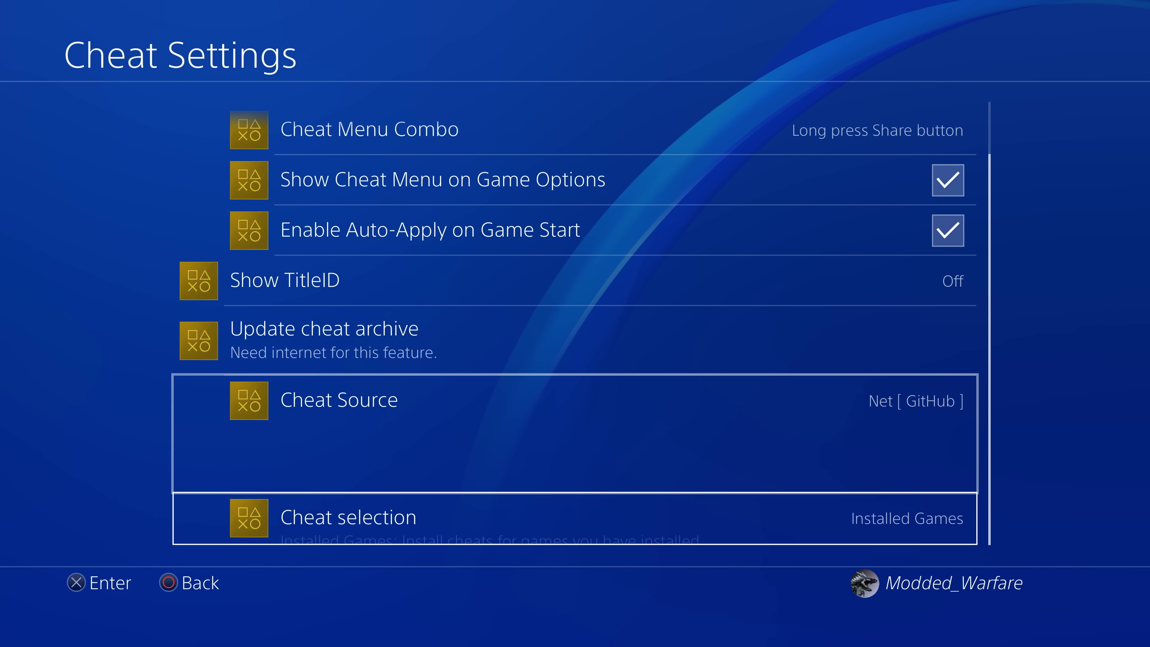
key(Return)
key(Down)
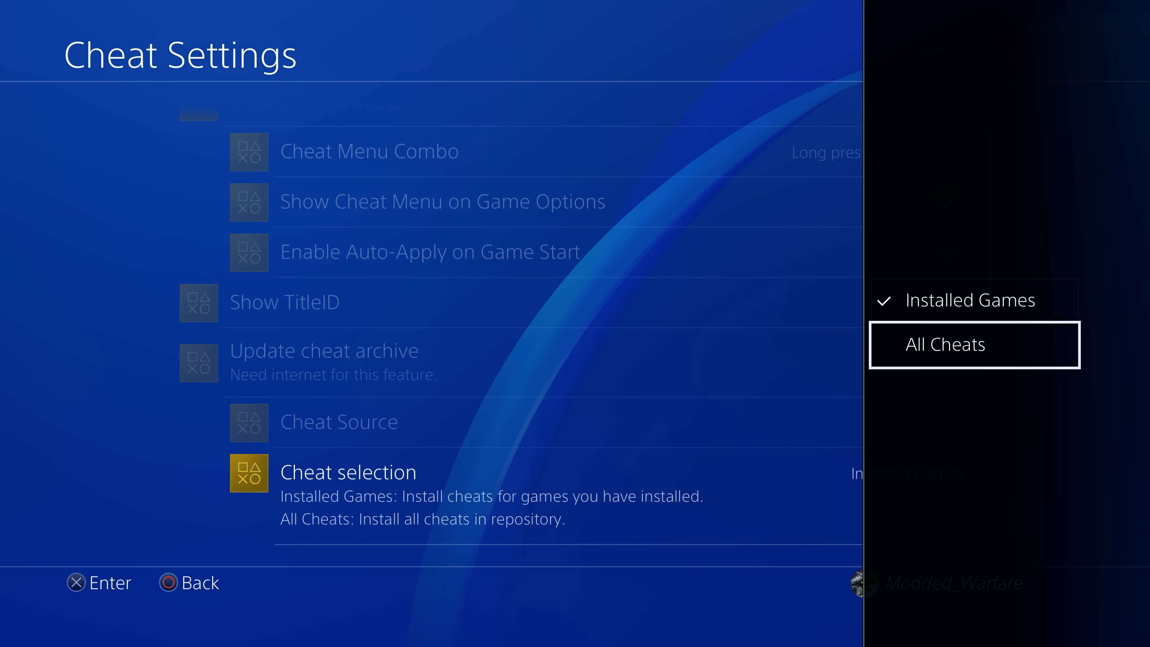
key(Return)
key(Up)
key(Up)
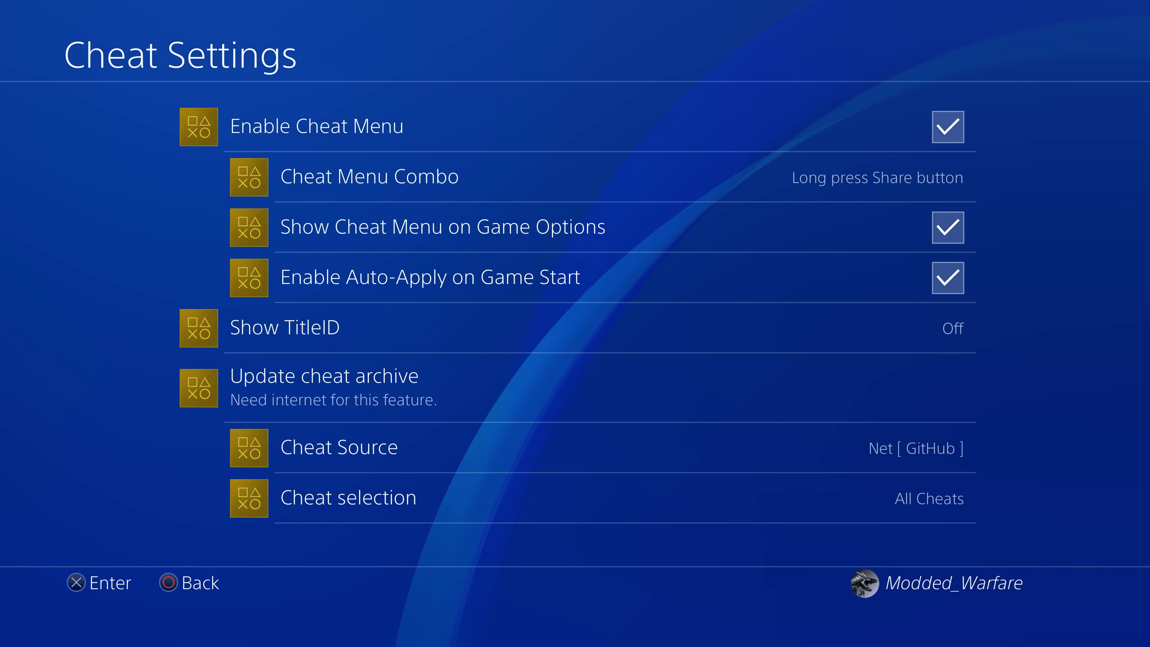
key(Return)
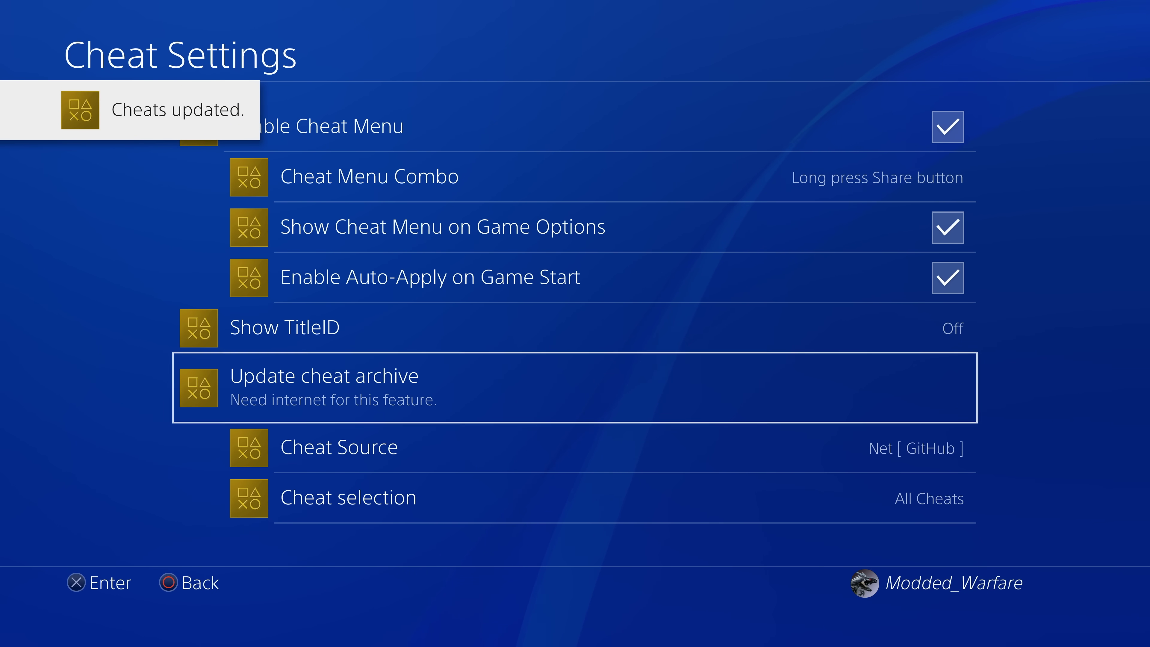
key(Escape)
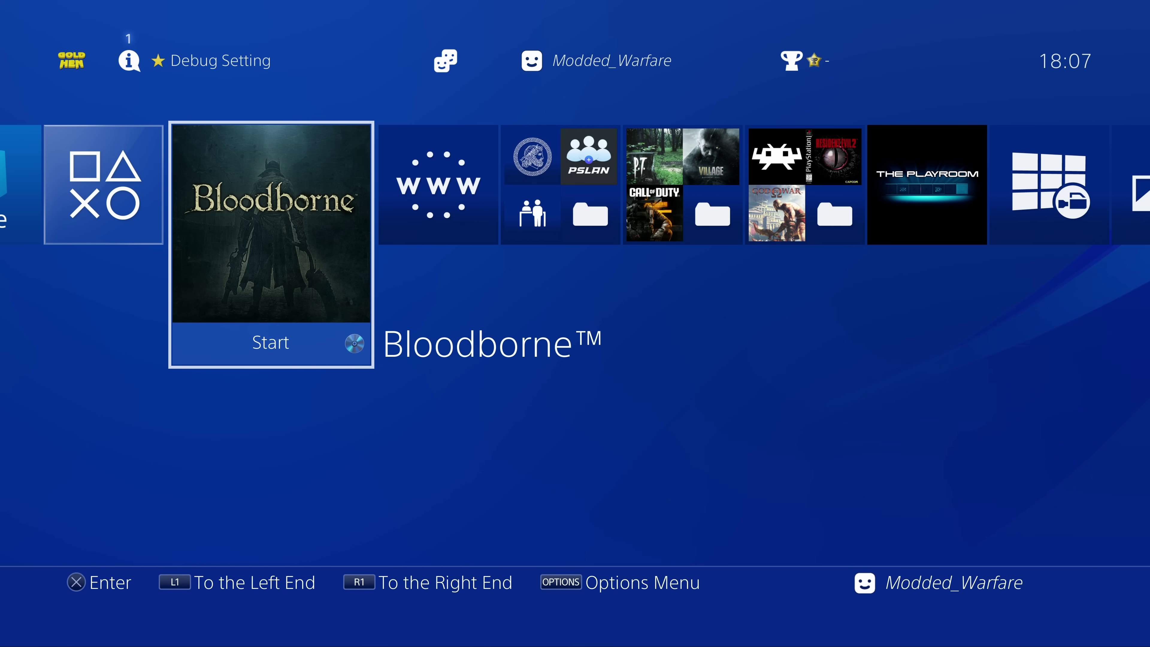
Step: Start Bloodborne and turn on the Master Code and Infinite Health cheats
key(Return)
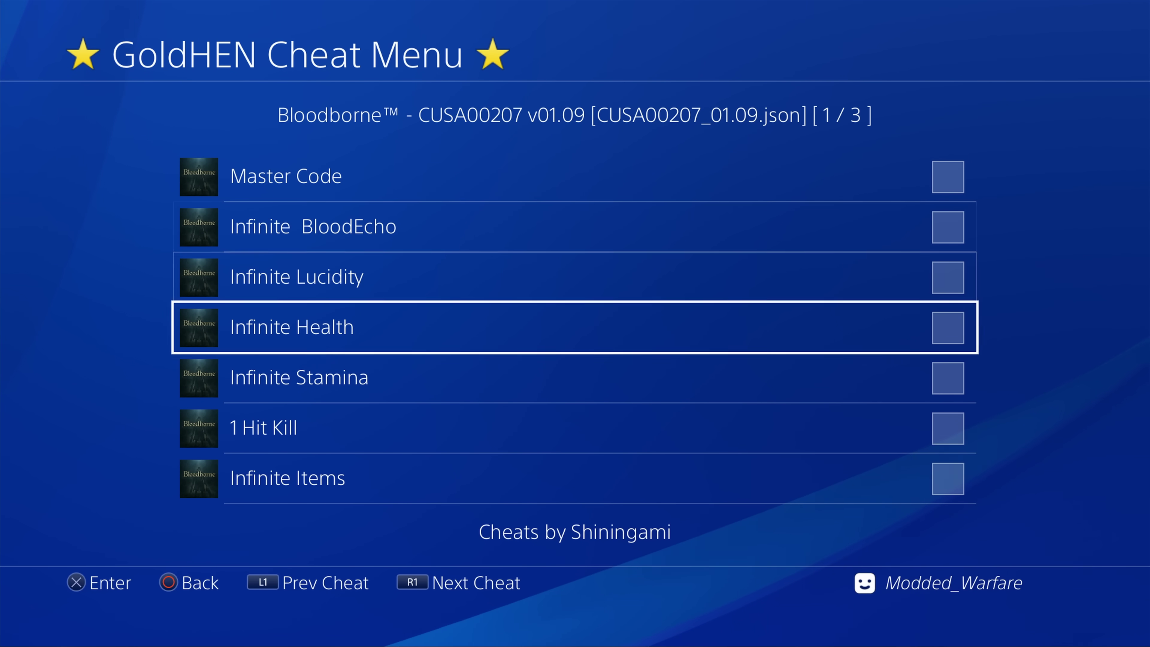
key(Return)
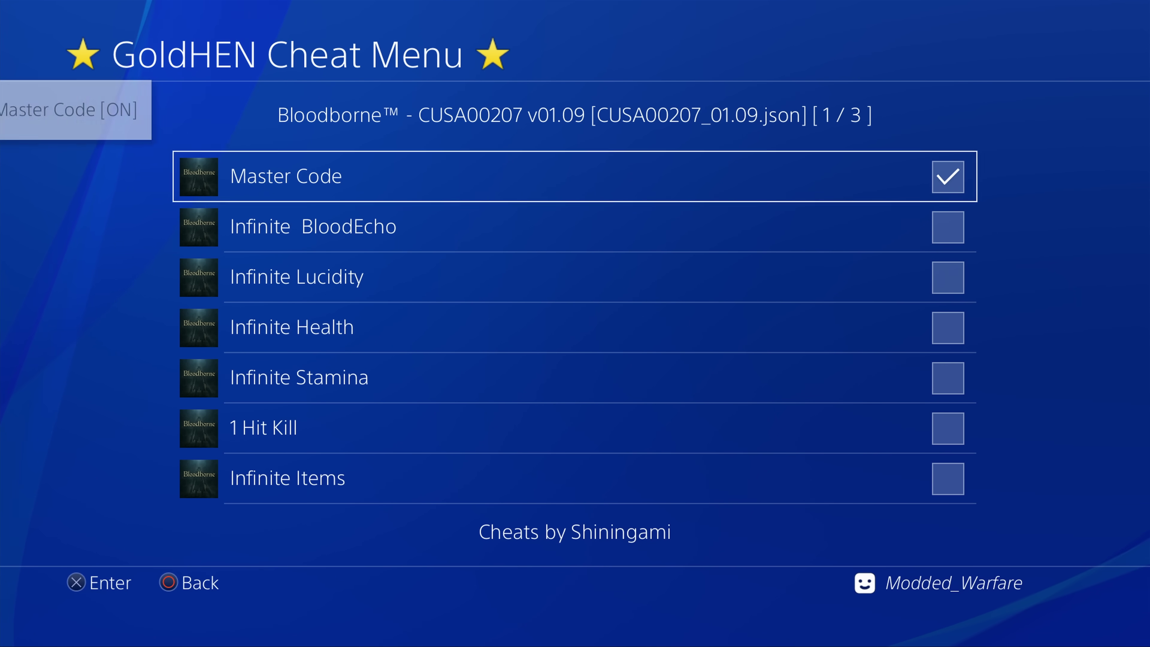
key(Down)
key(Down)
key(Down)
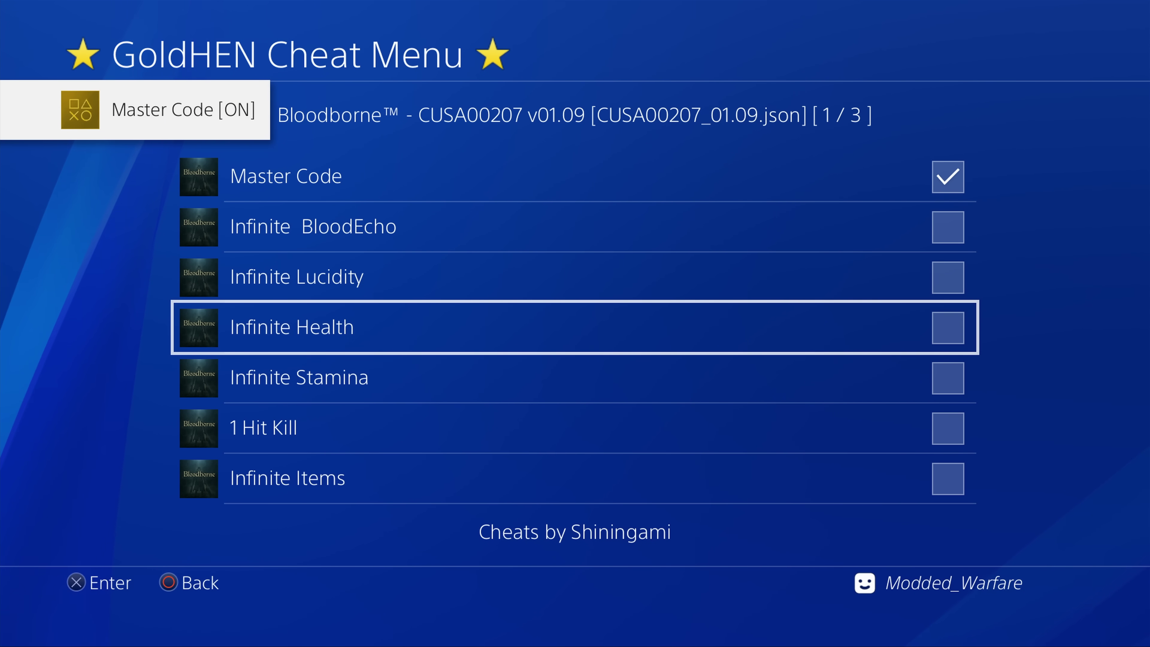
key(Return)
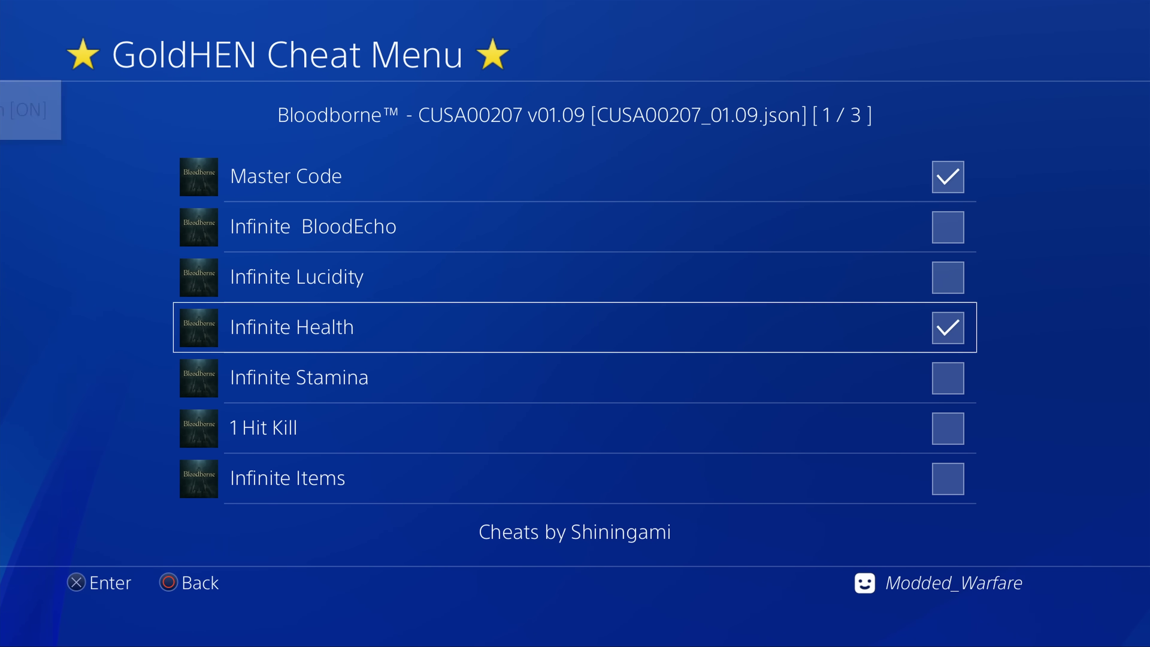
Step: Turn on the 1 Hit Kill and Infinite BloodEcho cheats
key(Down)
key(Down)
key(Return)
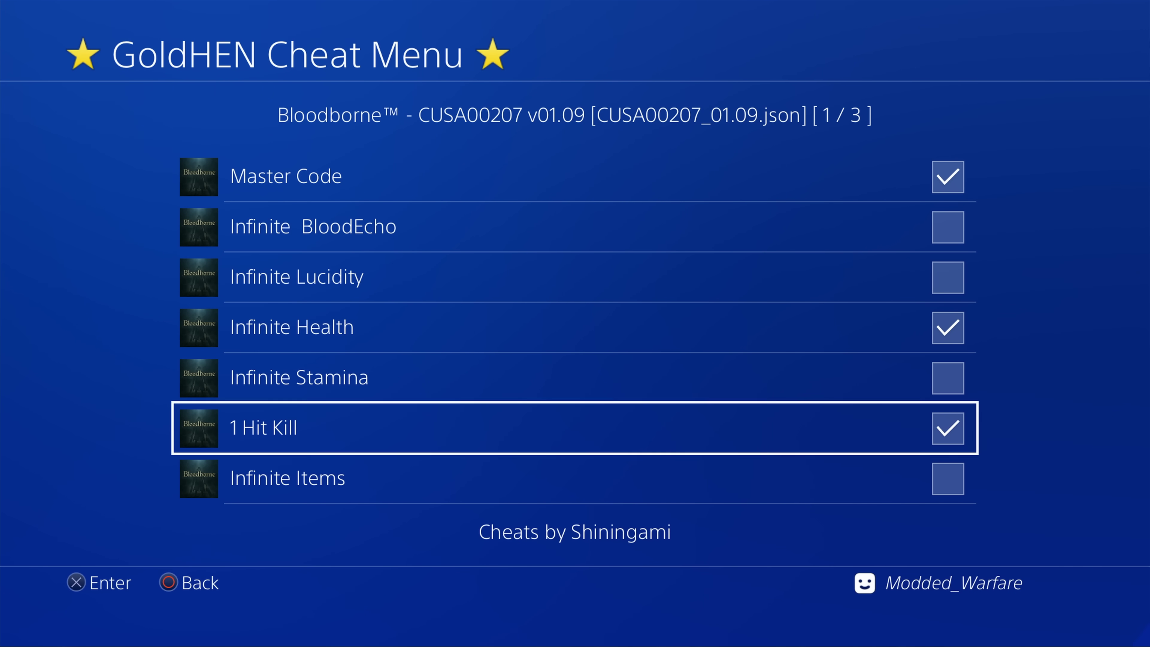
key(Up)
key(Up)
key(Up)
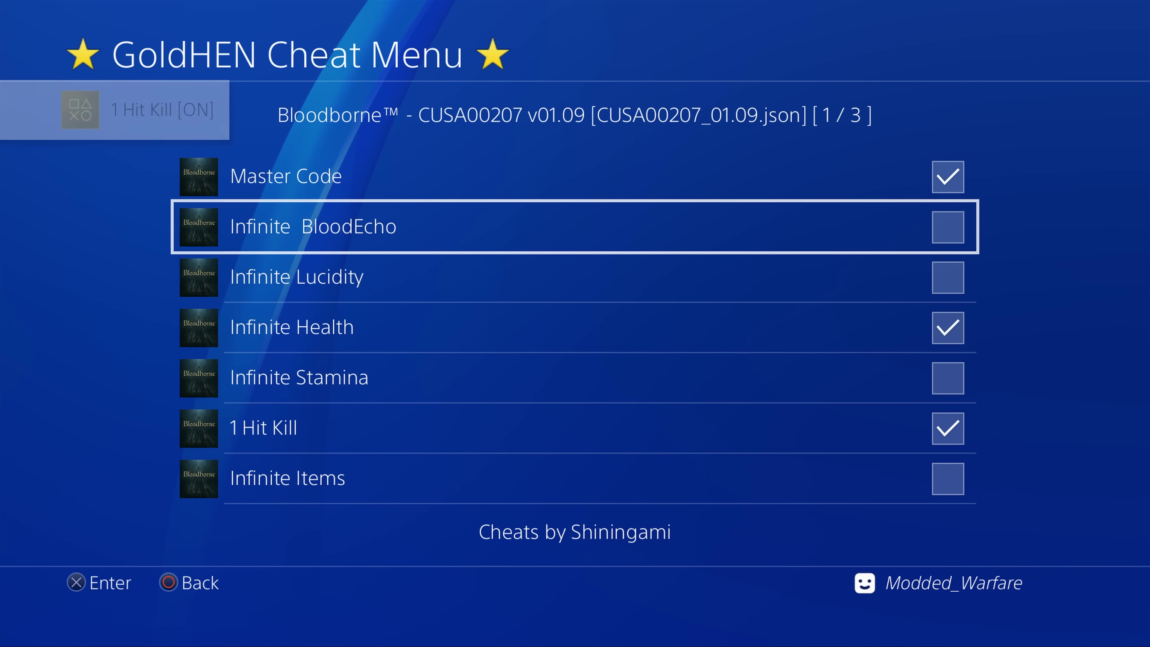
key(Return)
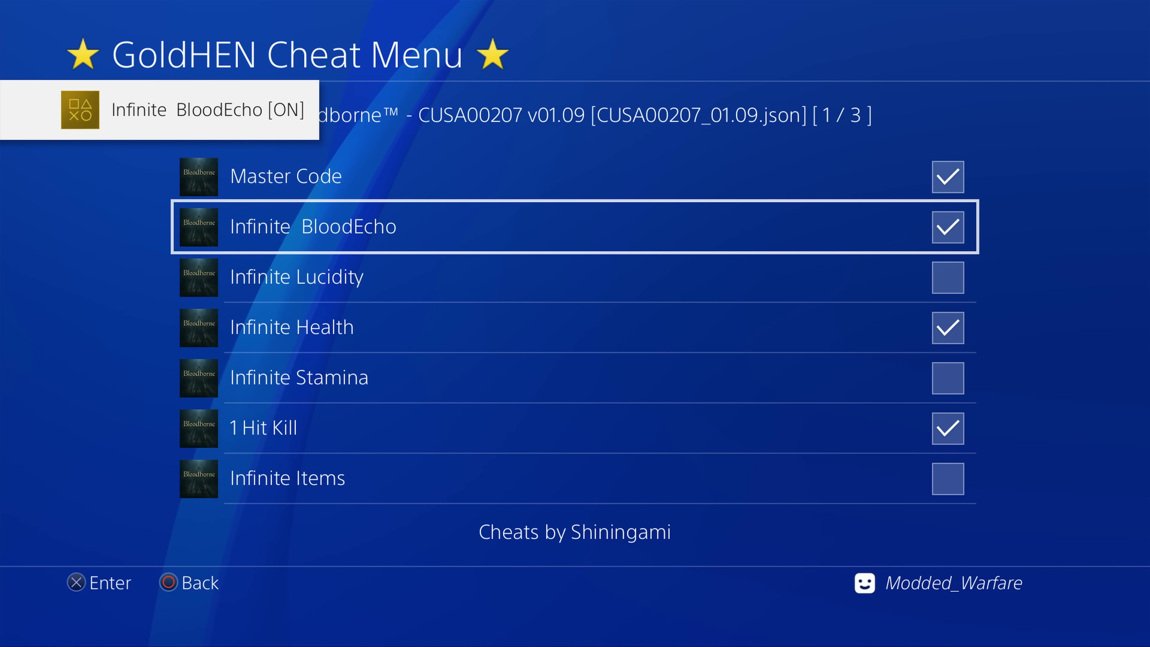
key(Up)
key(Down)
key(Down)
key(Down)
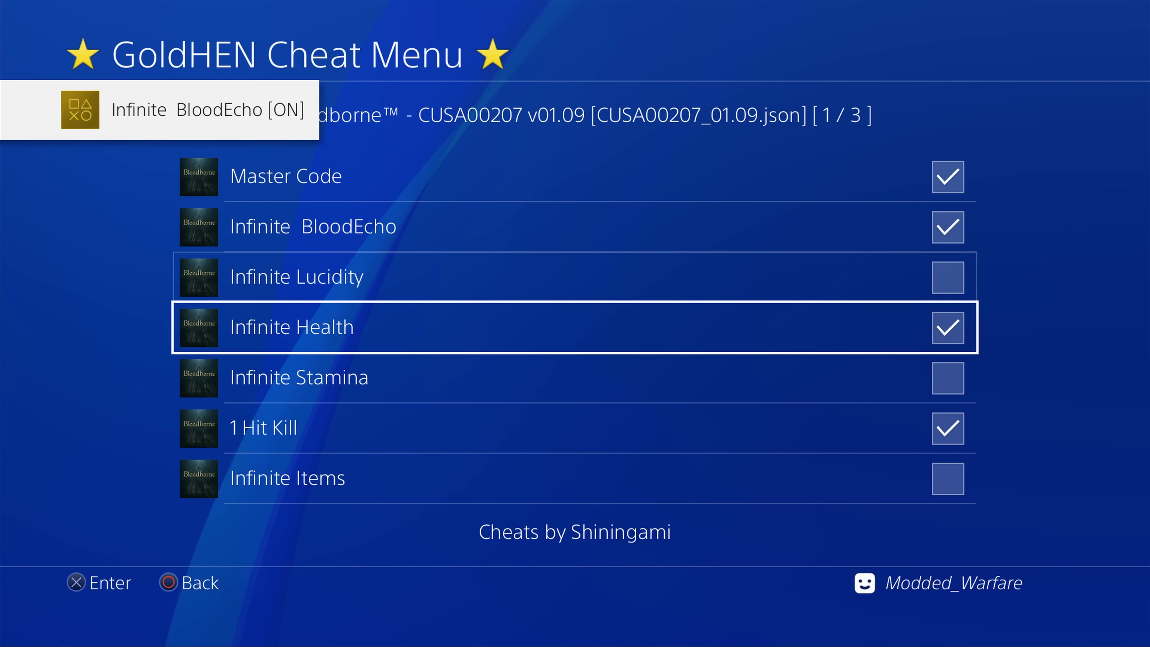
key(Up)
key(Up)
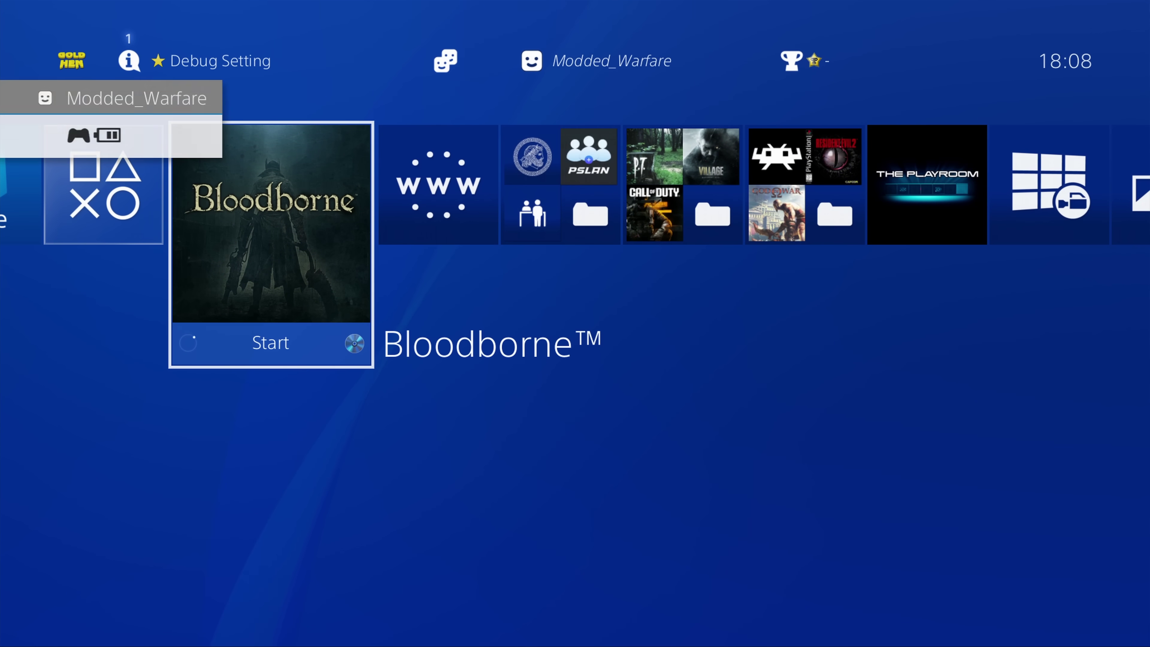
Step: Close the running Bloodborne application
key(Menu)
key(Down)
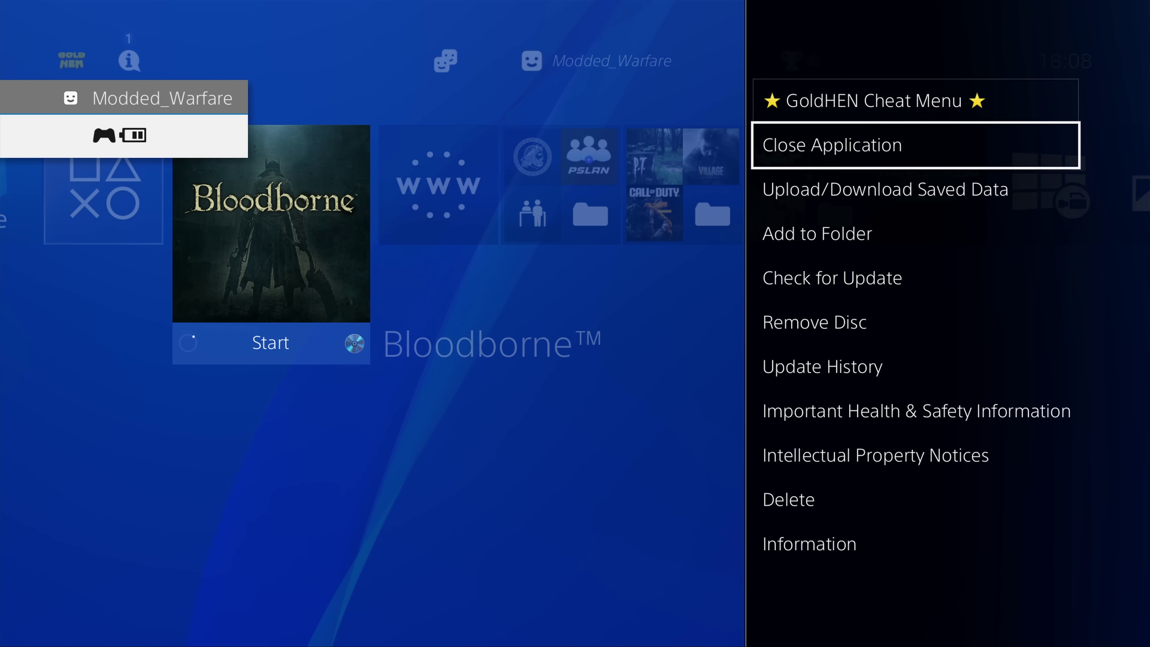
key(Return)
key(Return)
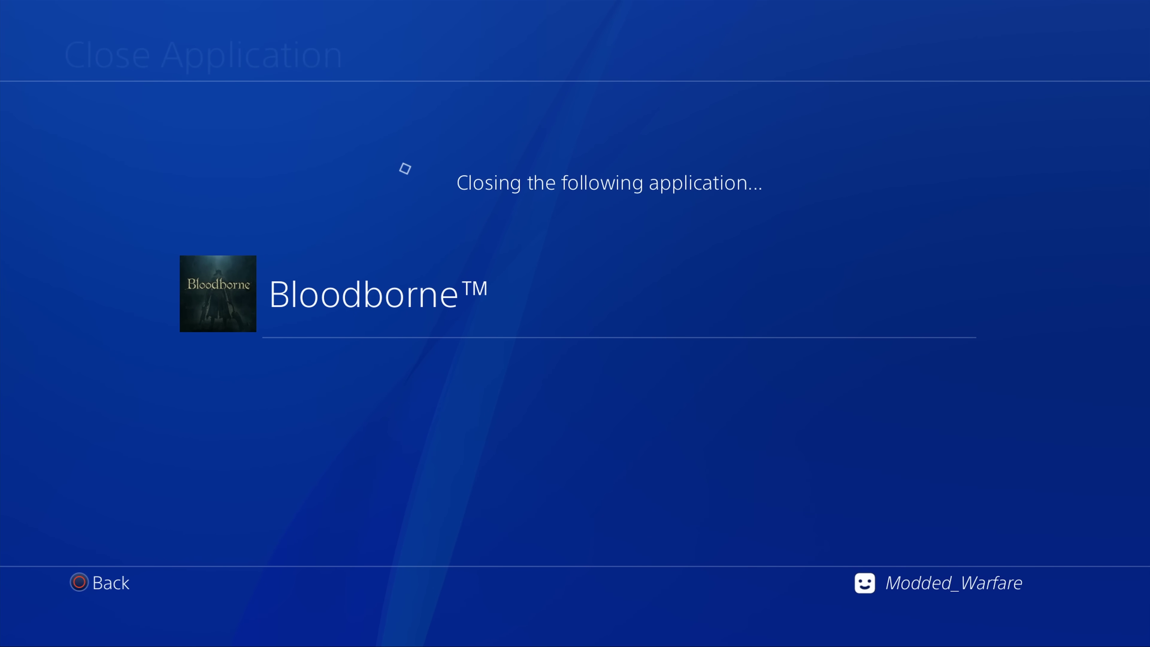
Step: Confirm Enable Auto-Apply on Game Start is on in GoldHEN Cheat Settings
key(Up)
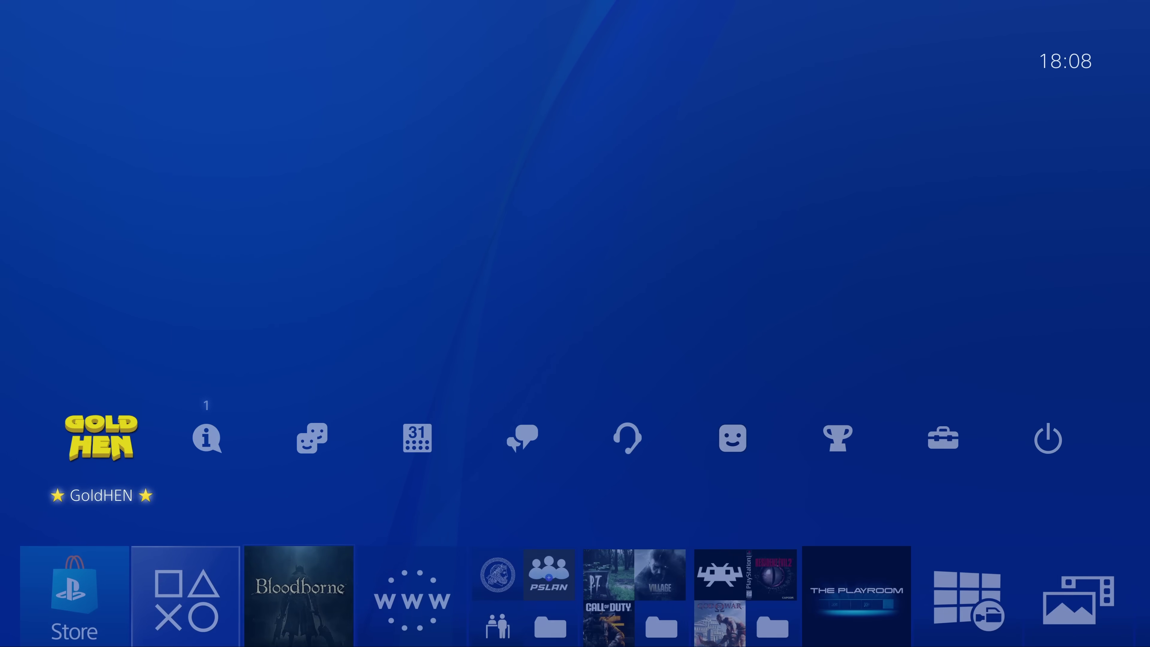
key(Return)
key(Down)
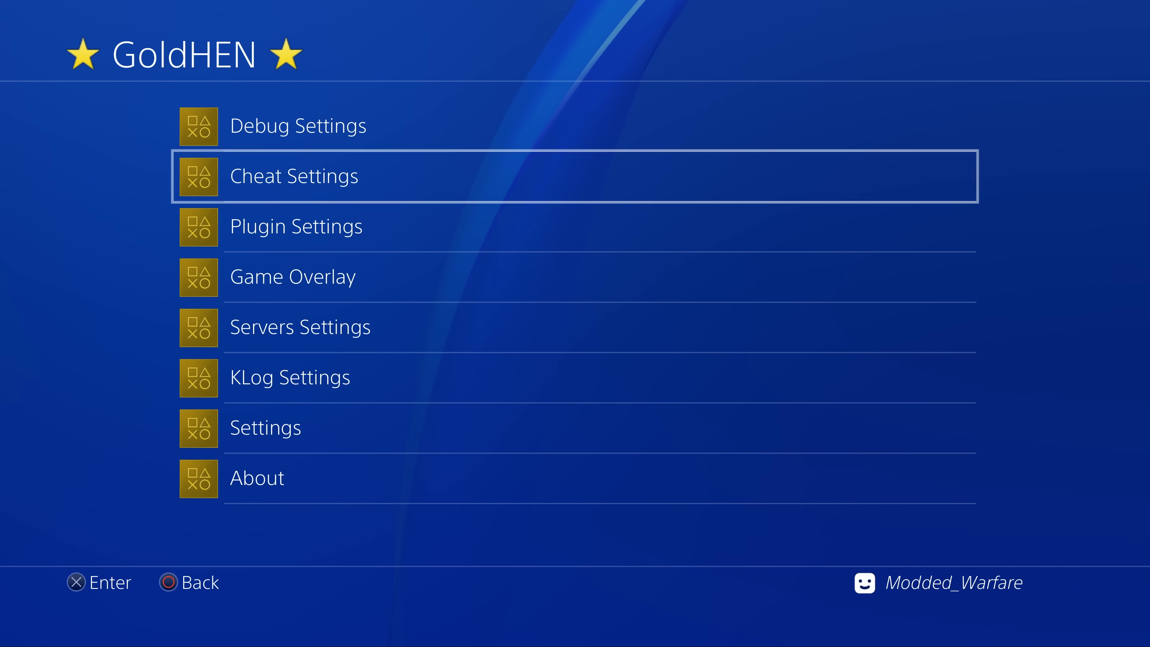
key(Return)
key(Down)
key(Down)
key(Down)
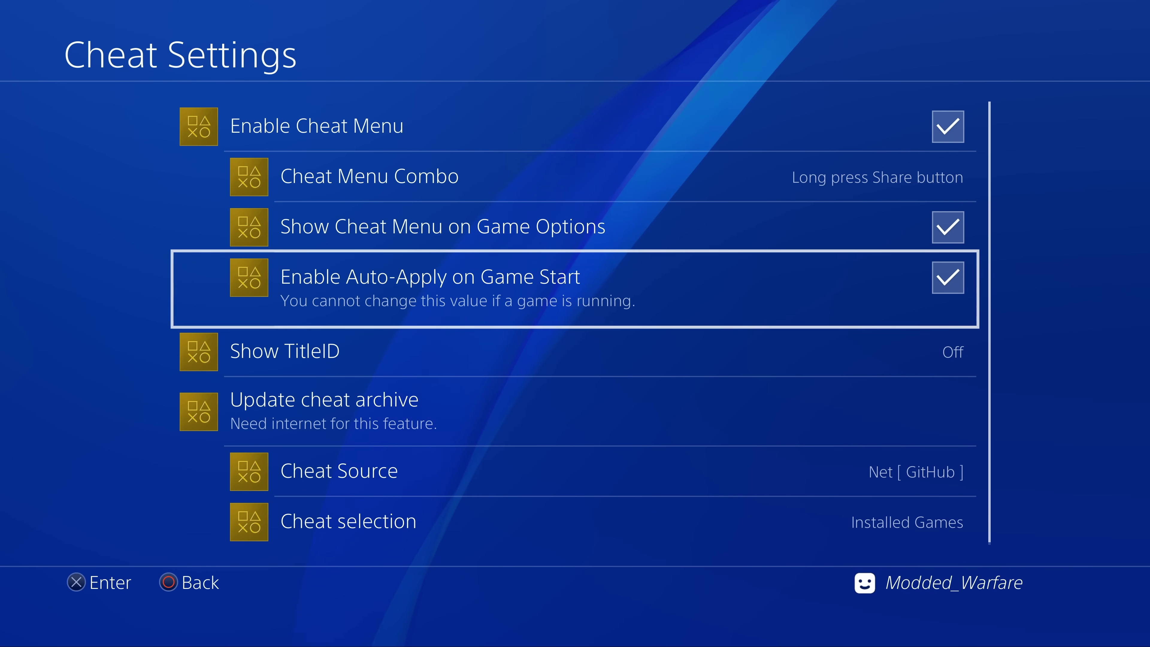
key(Escape)
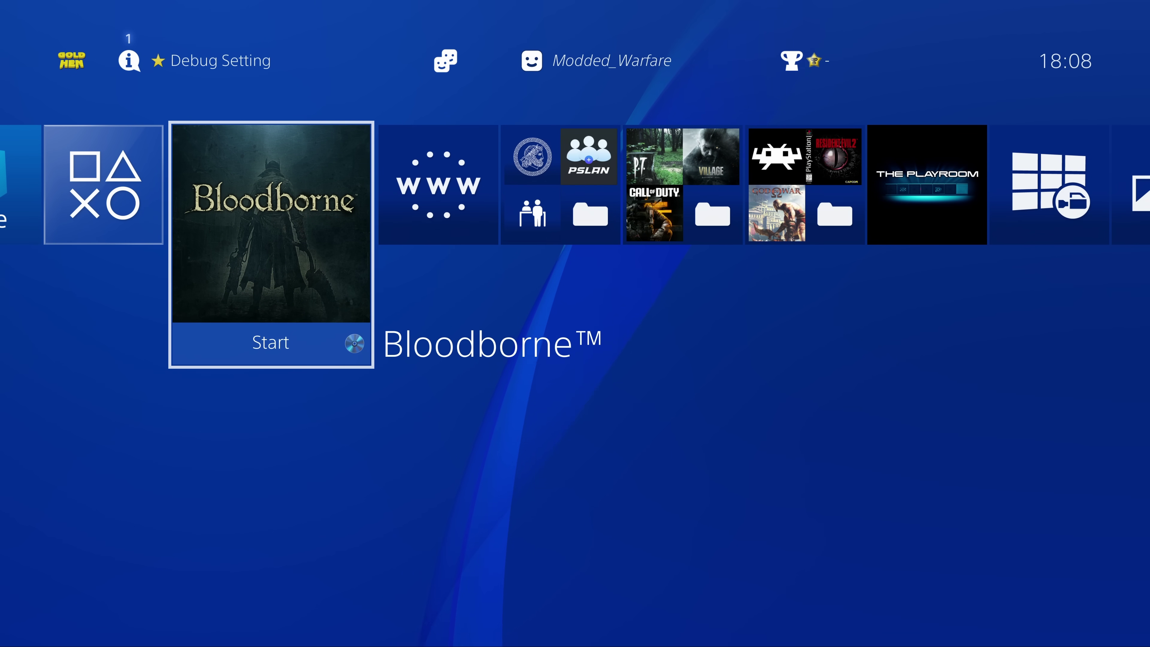
Step: Launch Bloodborne in Play Offline mode and continue the saved game
key(Return)
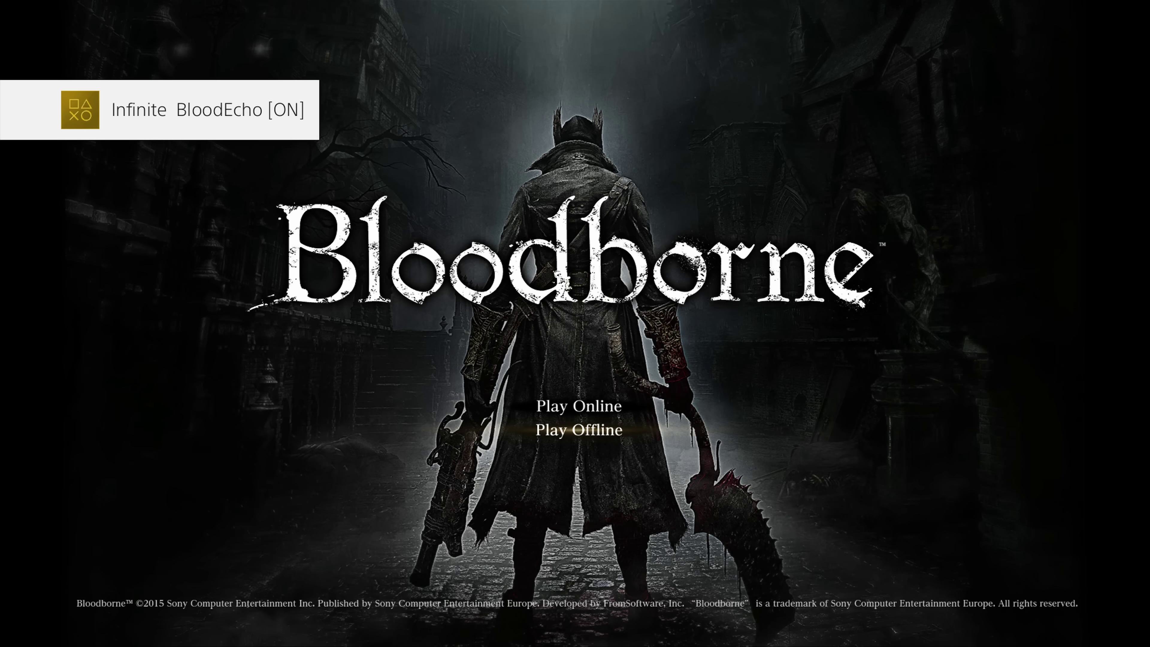
key(Return)
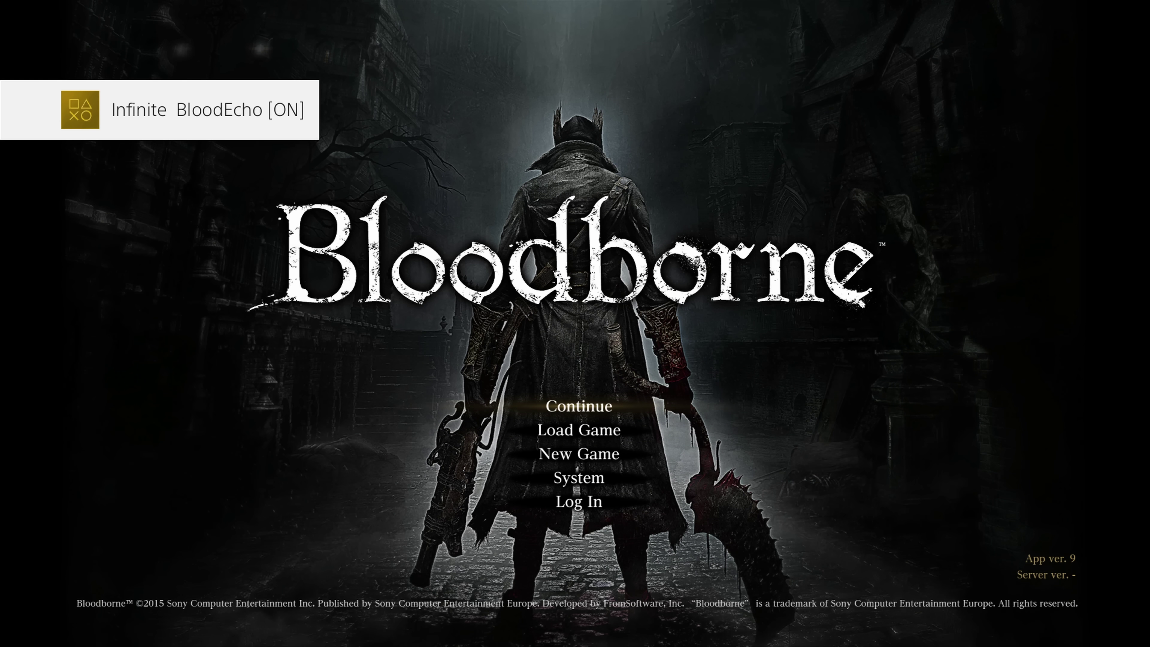
key(Return)
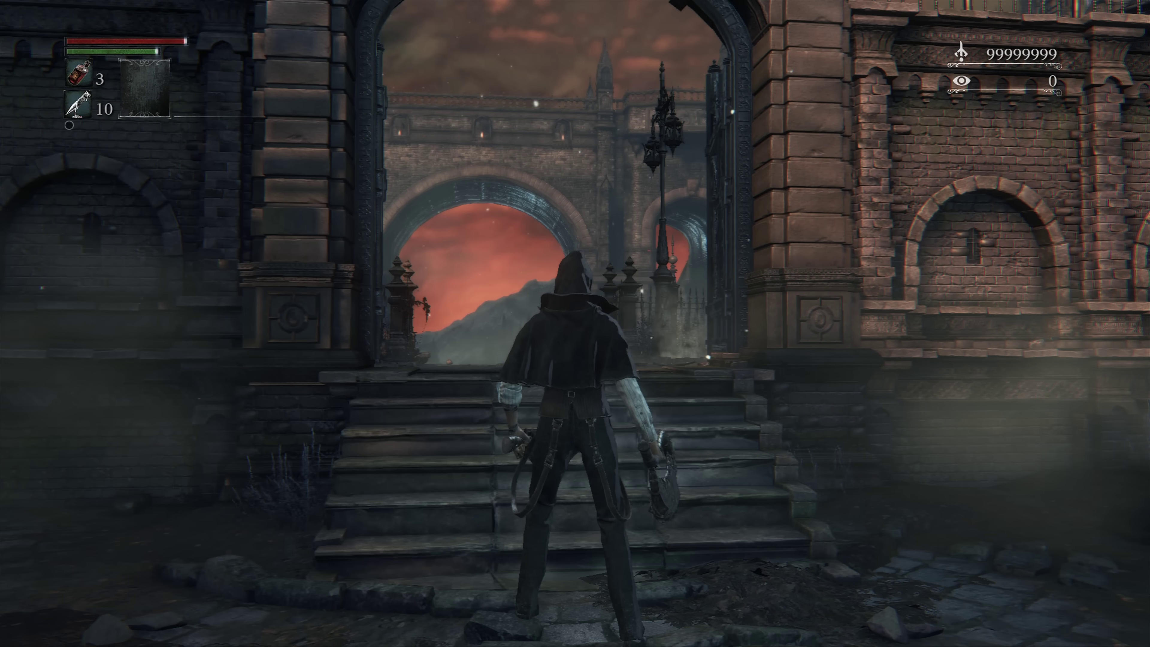
Step: Open the in-game GoldHEN Cheat Menu and scroll through to confirm the Bloodborne cheats
key(Down)
key(Down)
key(Down)
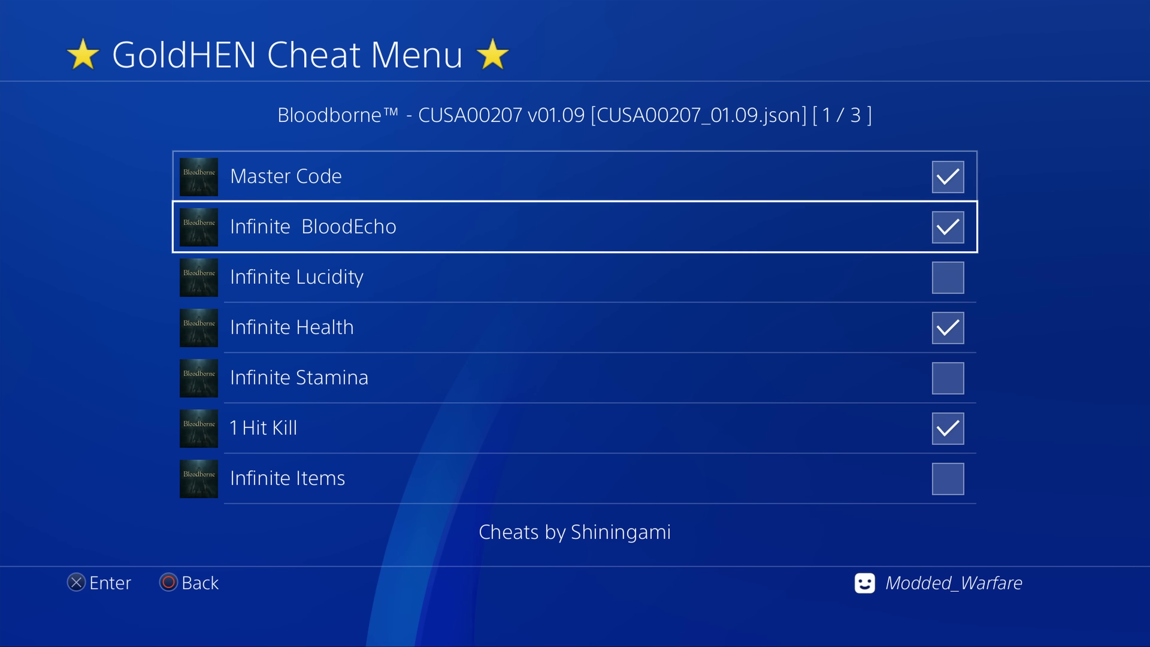
key(Down)
key(Up)
key(Up)
key(Up)
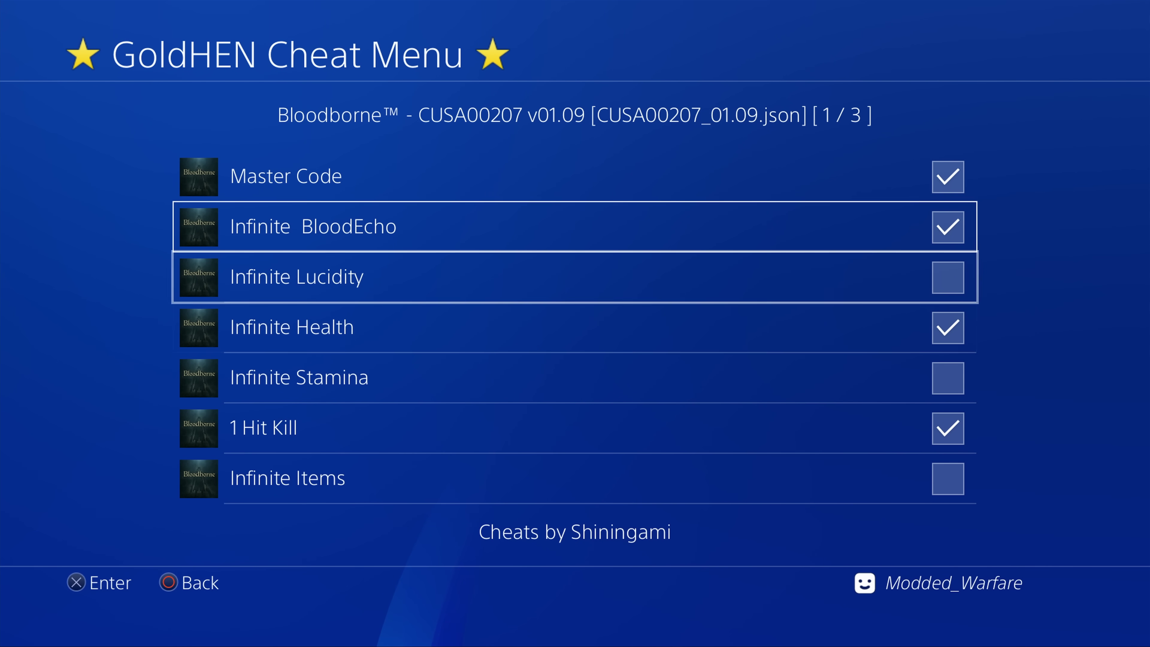
key(Up)
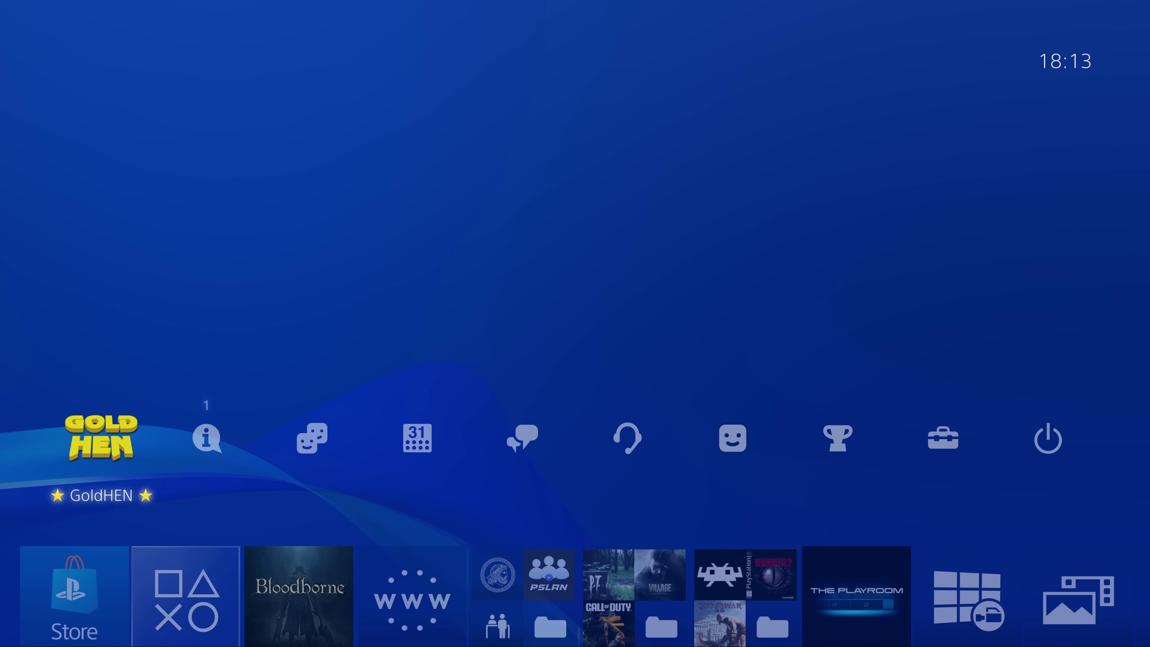
Step: Check Enable TTY Redirect under GoldHEN's KLog Settings and go back home
key(Return)
key(Down)
key(Down)
key(Down)
key(Down)
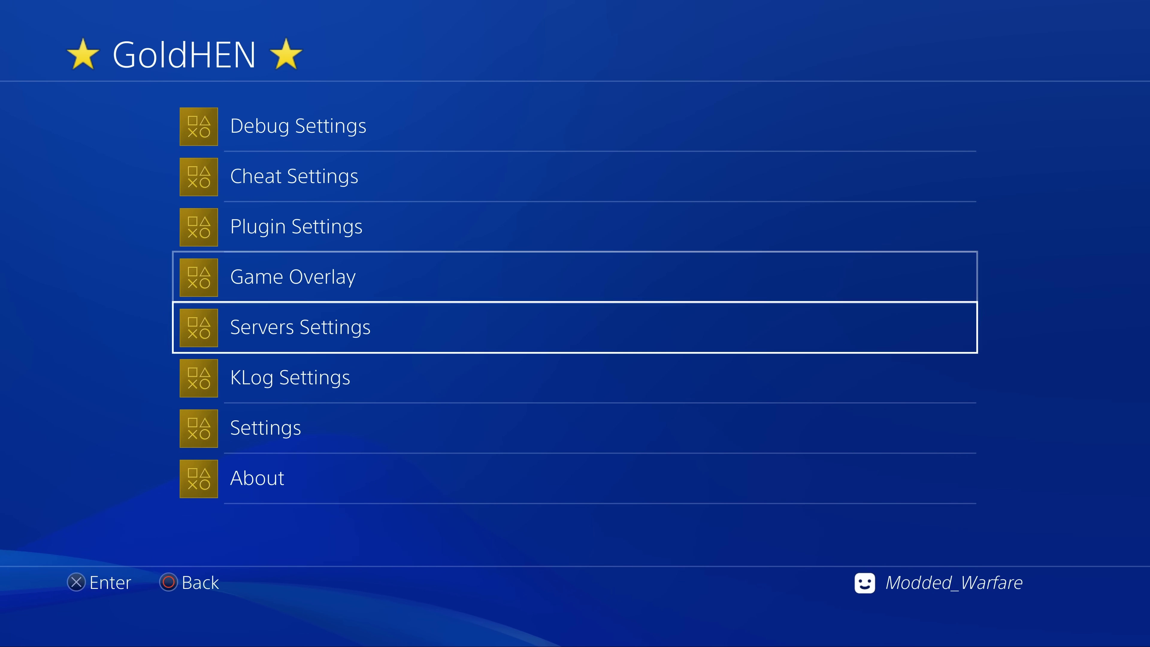
key(Down)
key(Down)
key(Up)
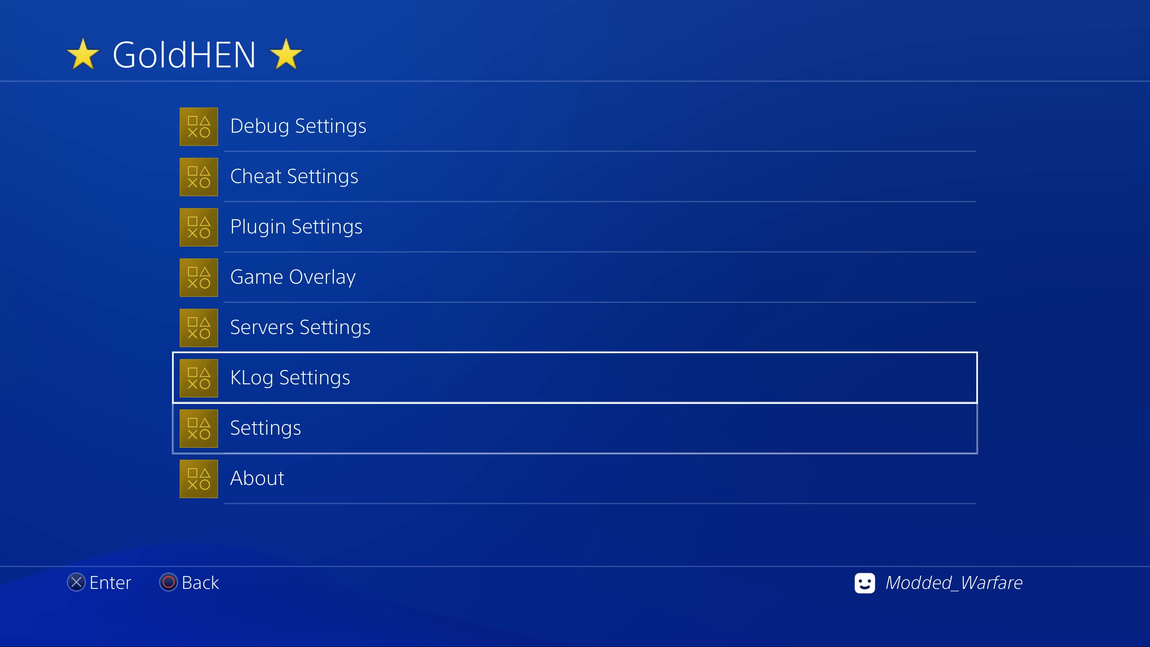
key(Return)
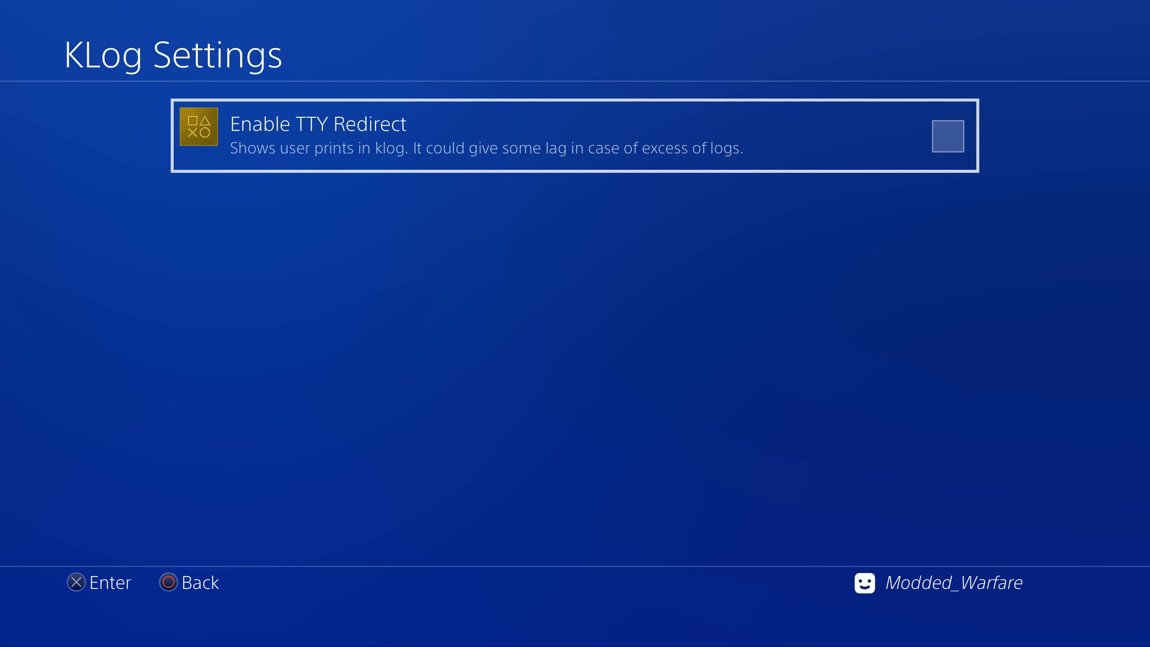
key(Return)
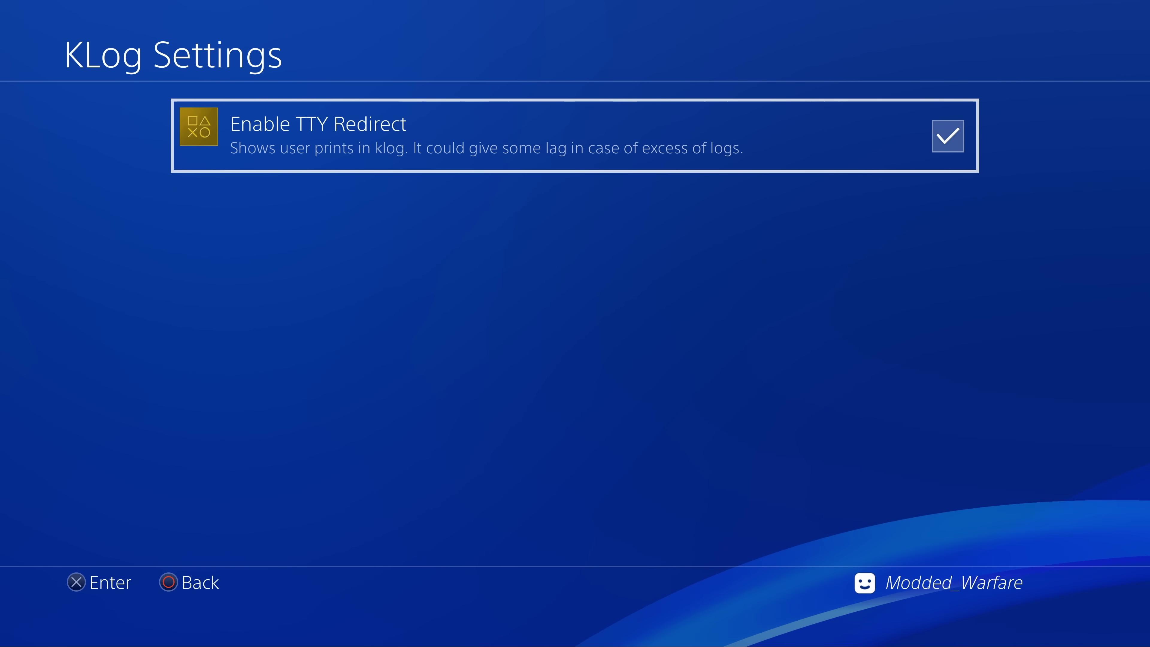
key(Escape)
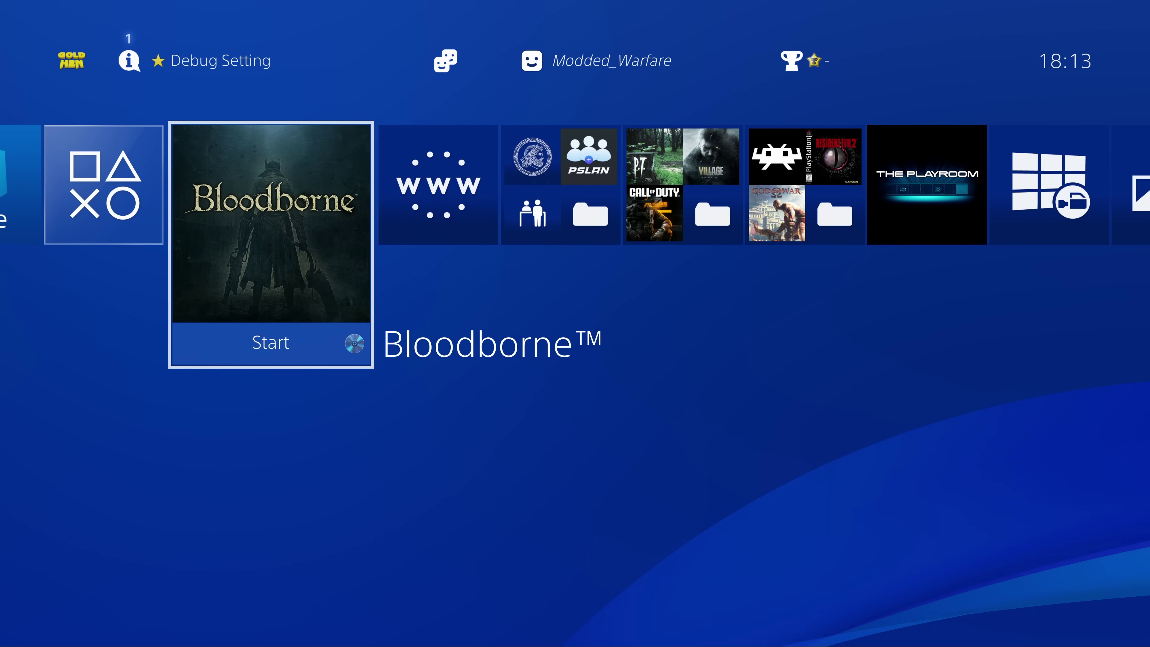